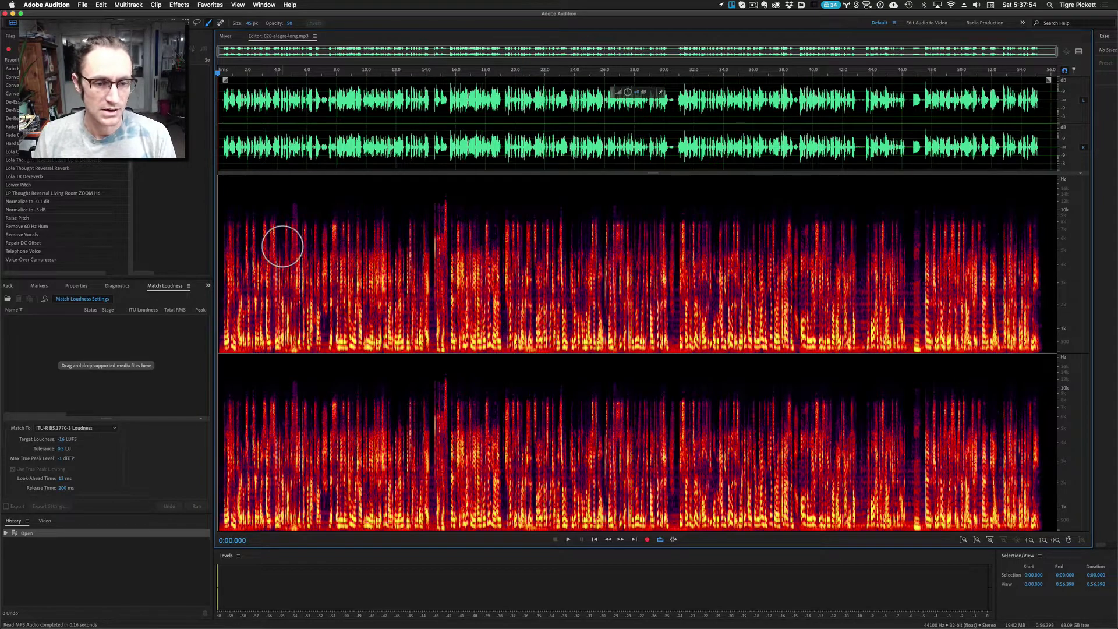
Select the speech from about 0:04.2 to 0:06.3 and play it back to listen for the breath noise.
scroll(284, 246, "up", 4)
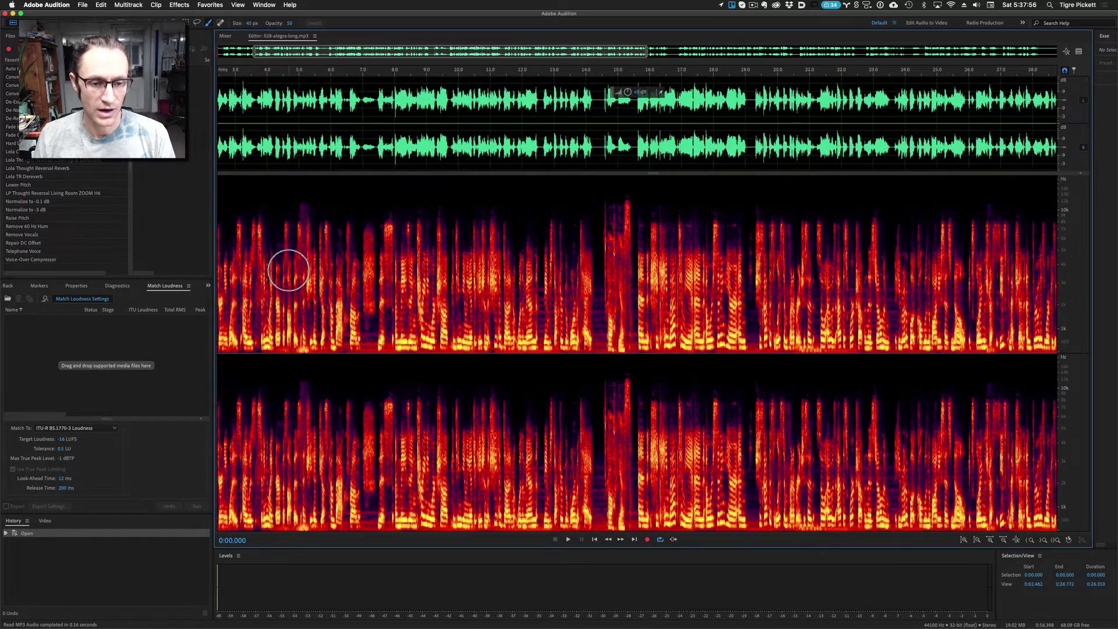
left_click_drag(273, 143, 347, 163)
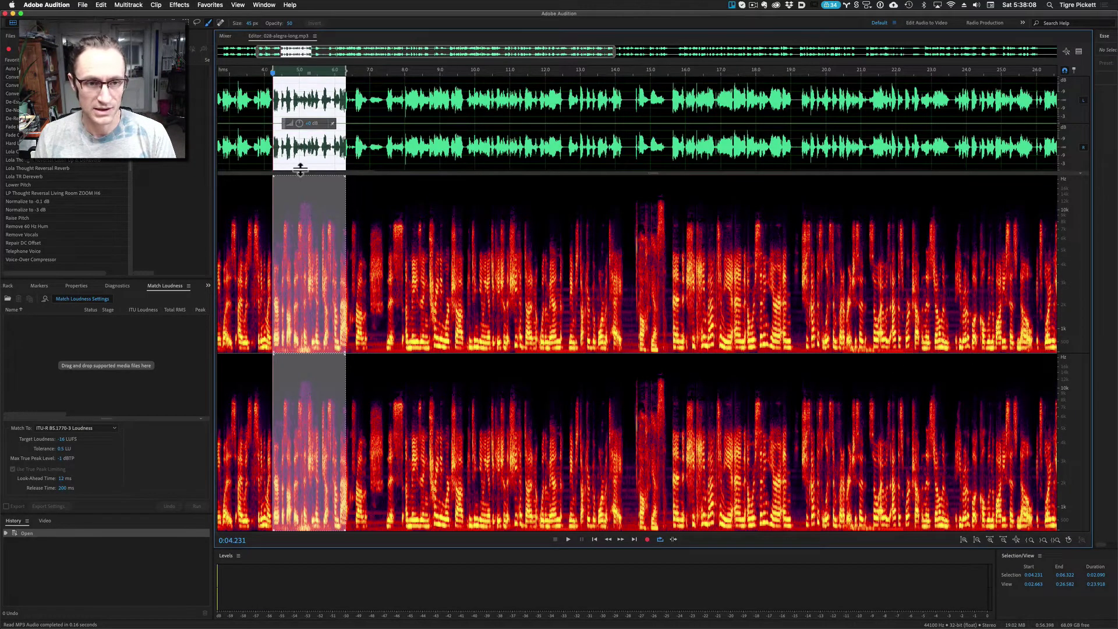
left_click_drag(289, 51, 797, 75)
left_click(445, 50)
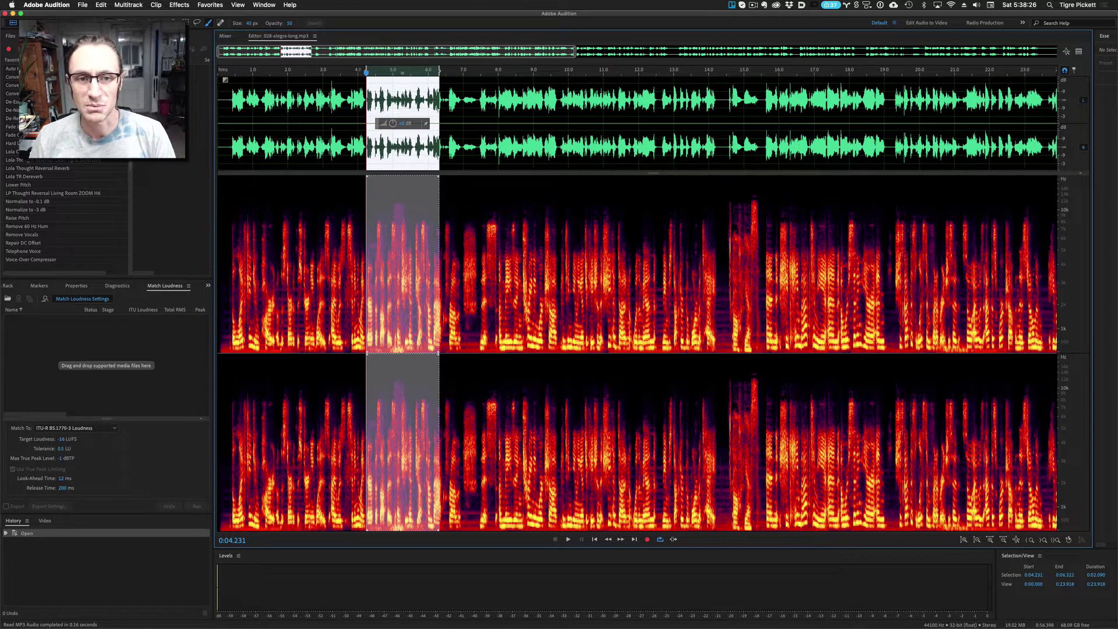
key("space")
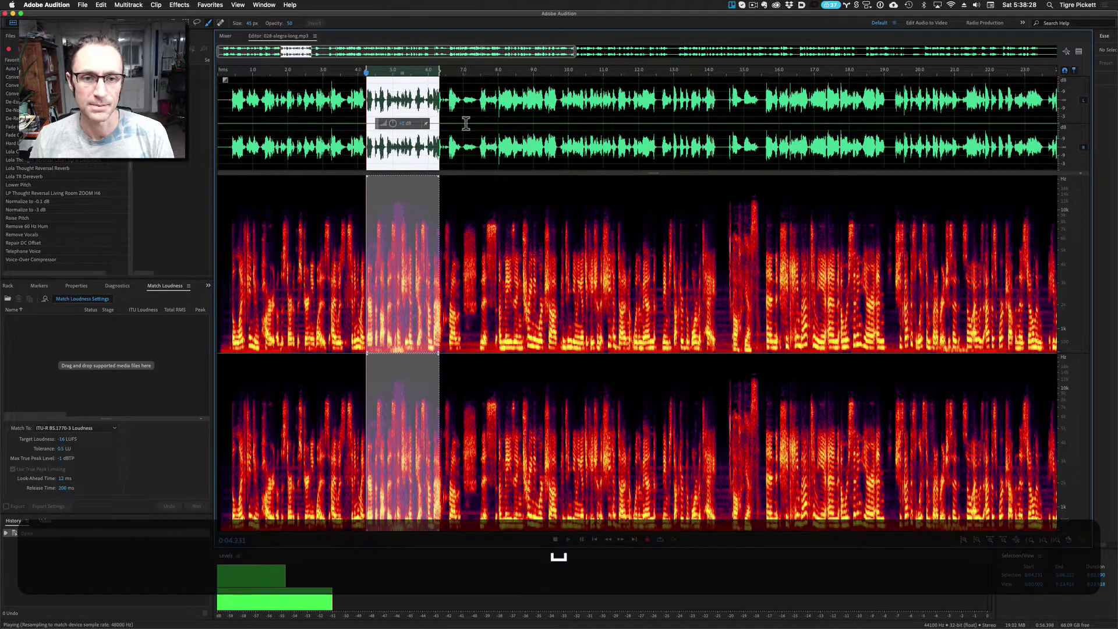
key("space")
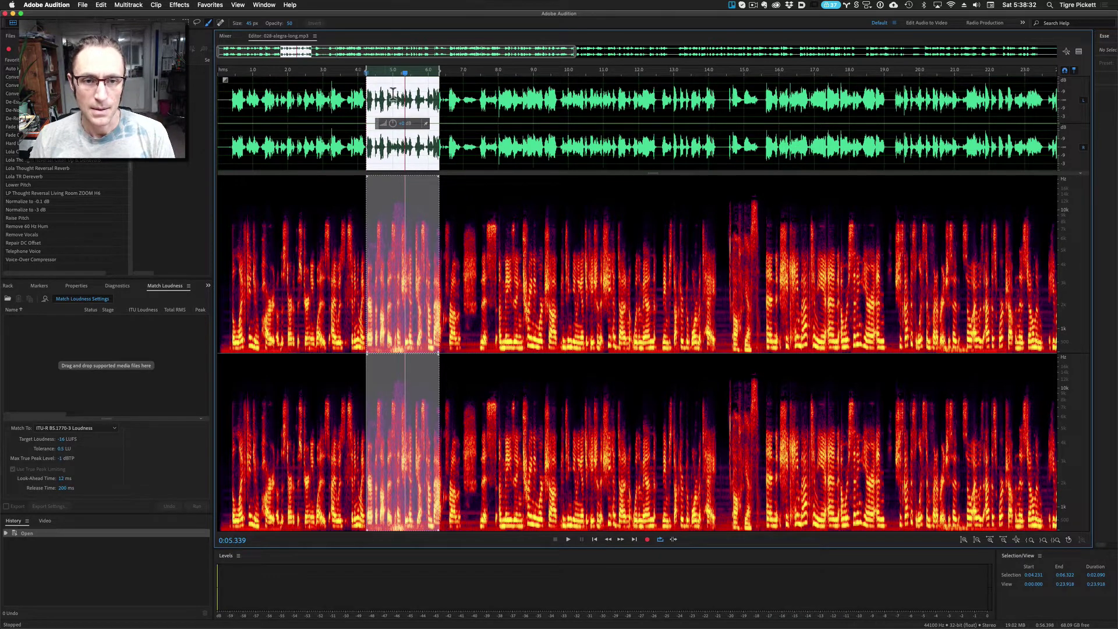
left_click(372, 72)
key("space")
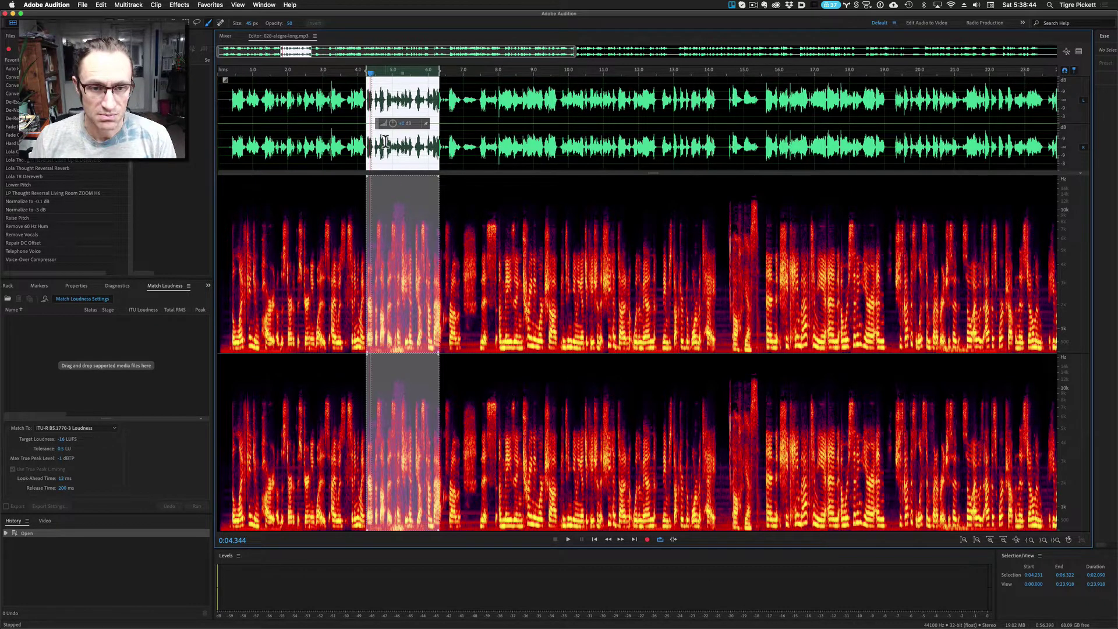
Select only the short breath passage from about 0:04.958 to 0:05.400.
left_click_drag(385, 141, 394, 145)
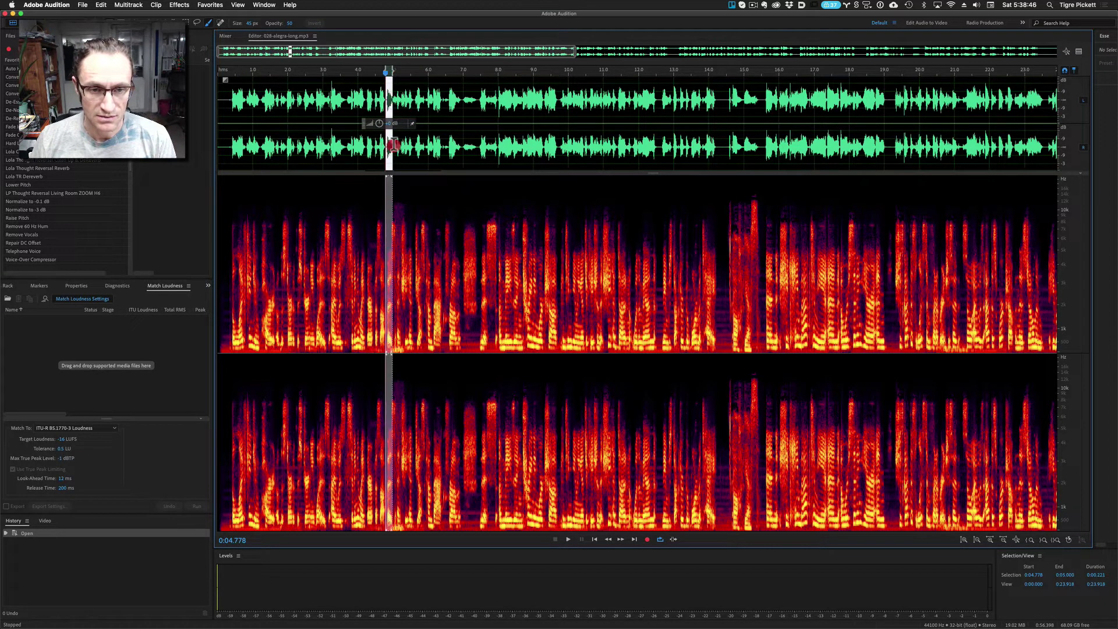
scroll(393, 145, "up", 4)
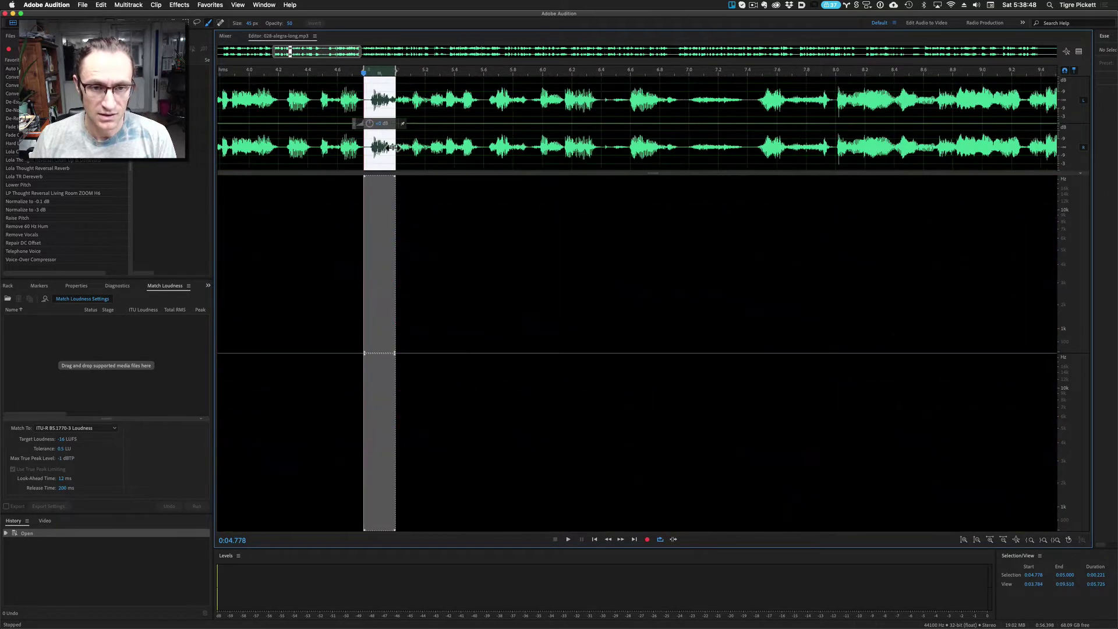
left_click_drag(448, 140, 390, 140)
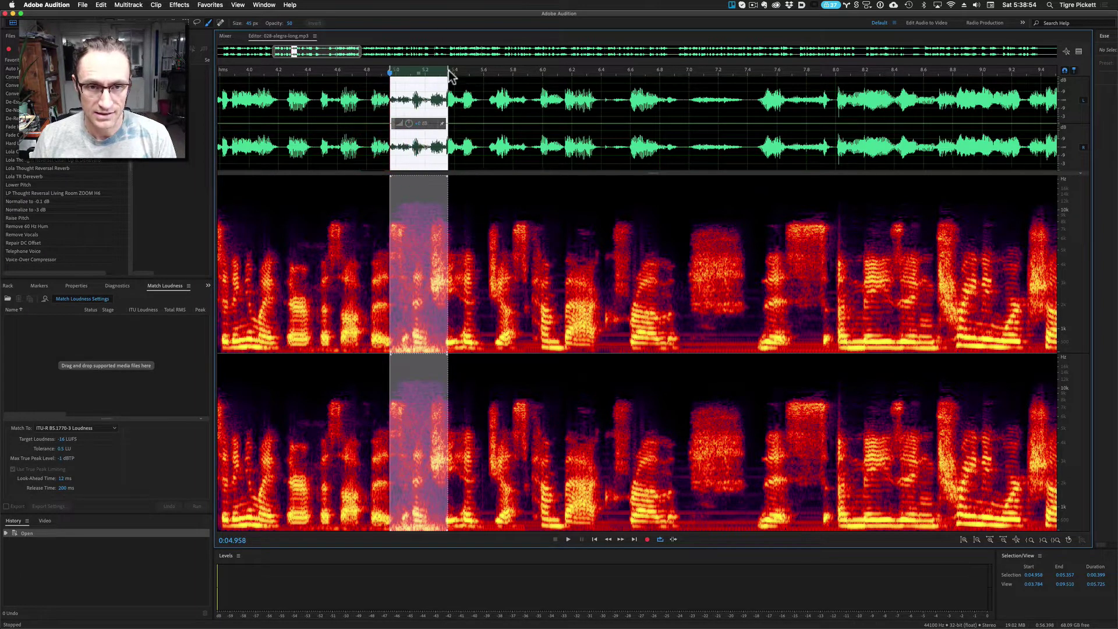
left_click_drag(447, 71, 452, 71)
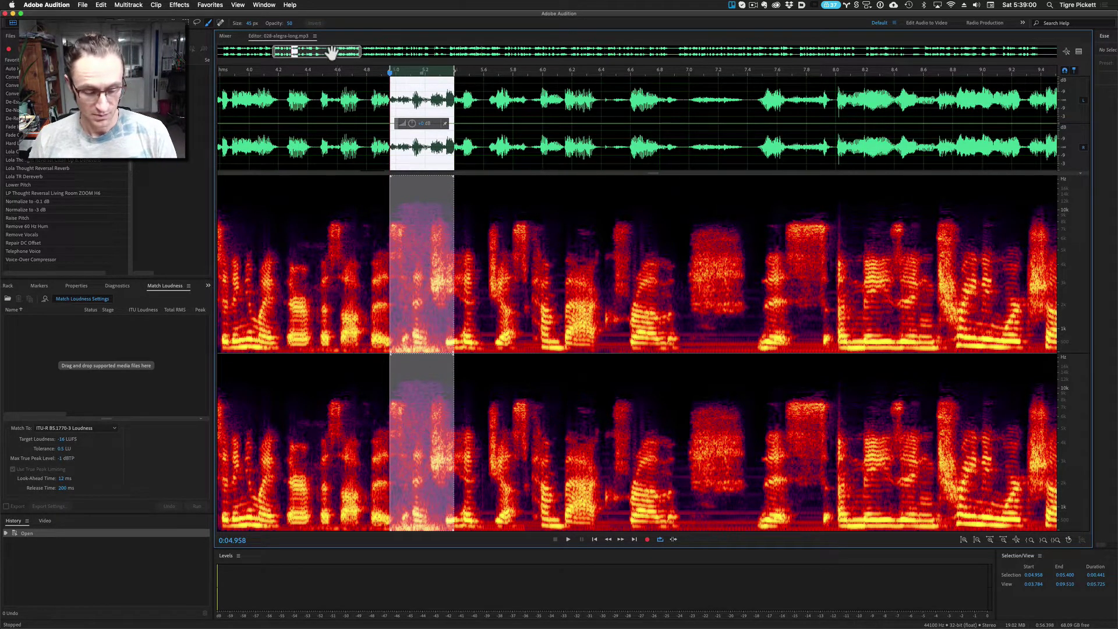
Open the FFT Filter on the selection and shift its low-cut curve down so it rolls off steeply around 100 Hz.
key("shift")
key("shift+i")
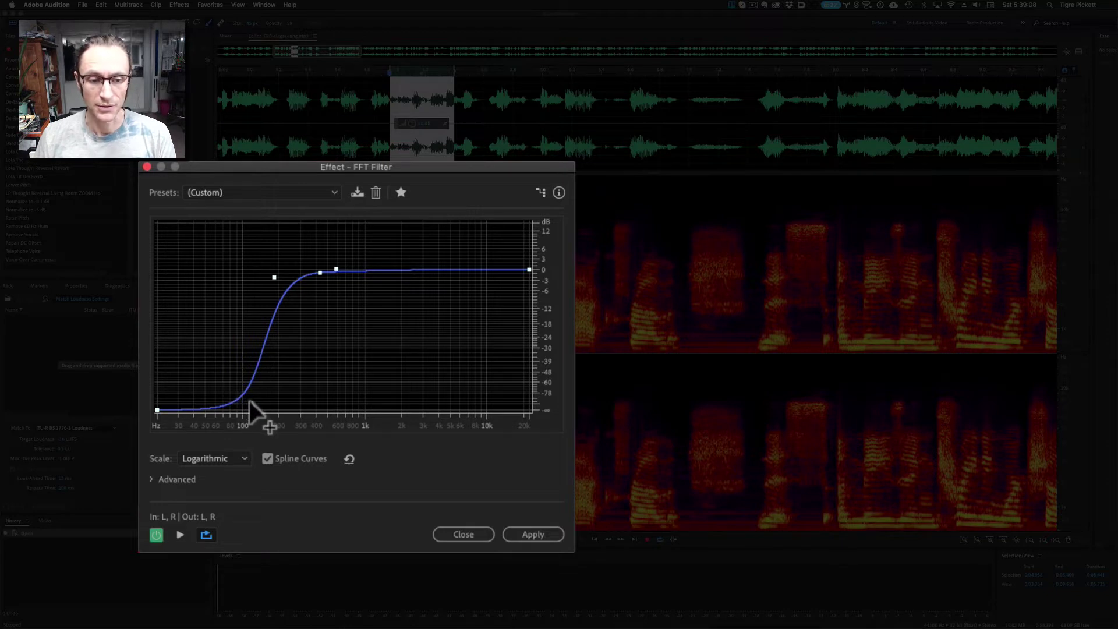
left_click_drag(253, 407, 221, 405)
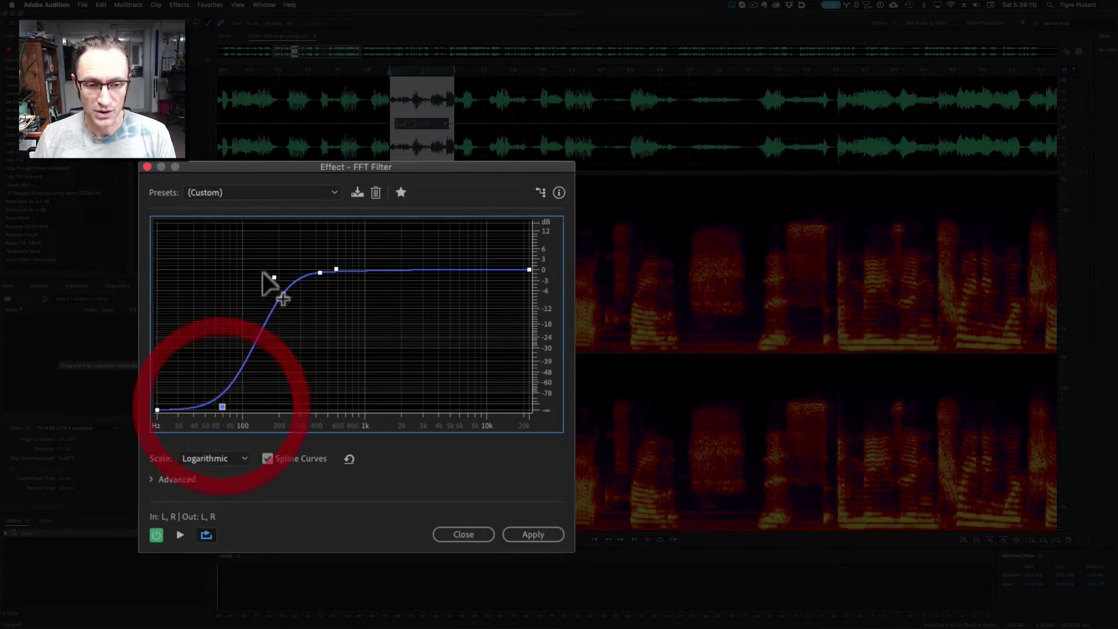
left_click_drag(275, 278, 243, 277)
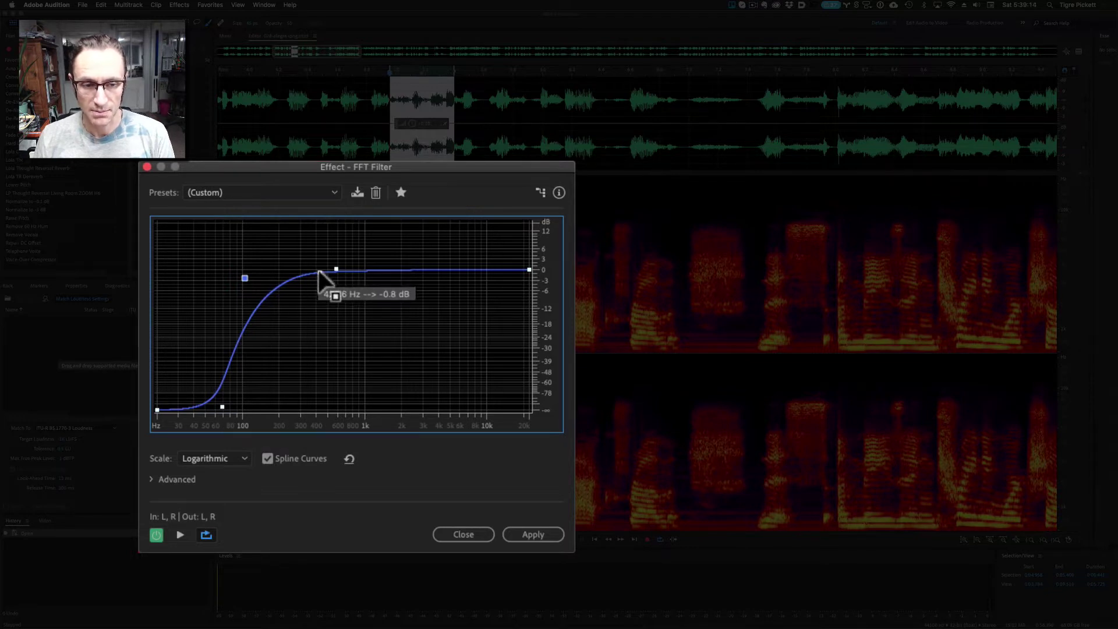
left_click_drag(318, 270, 275, 272)
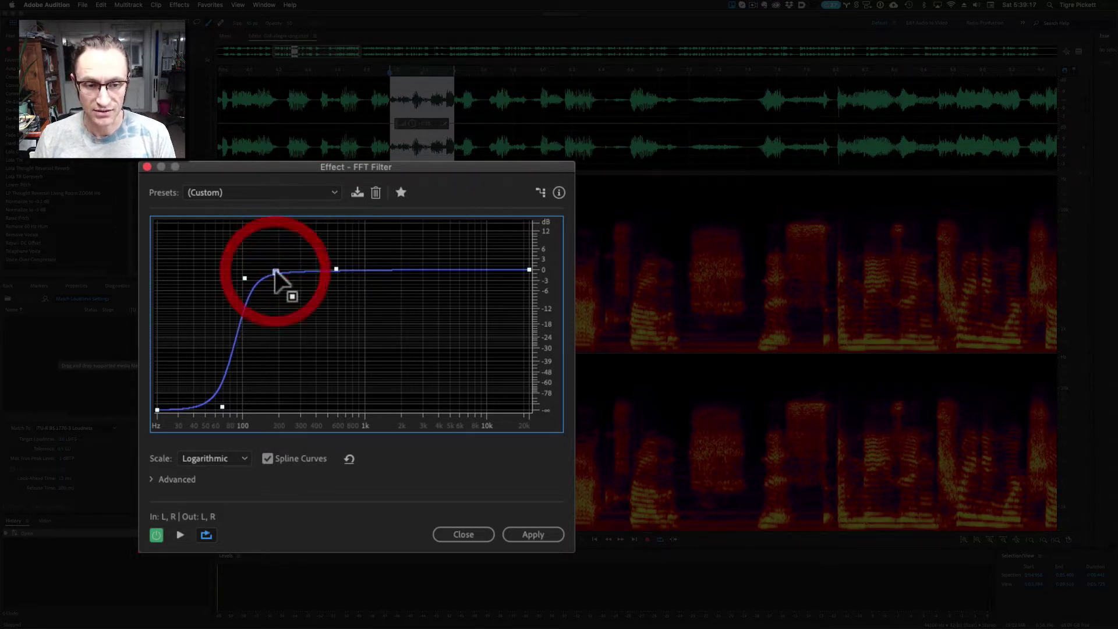
Save the current FFT Filter curve as a preset named Plosive Default.
left_click(357, 193)
type("Pl")
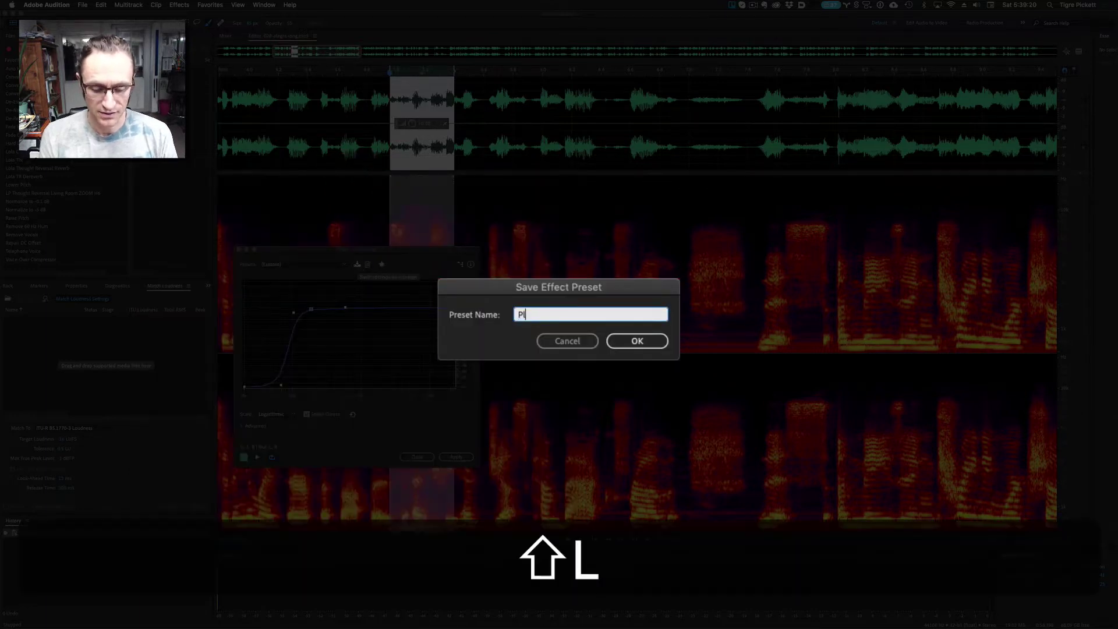
type("osive Default")
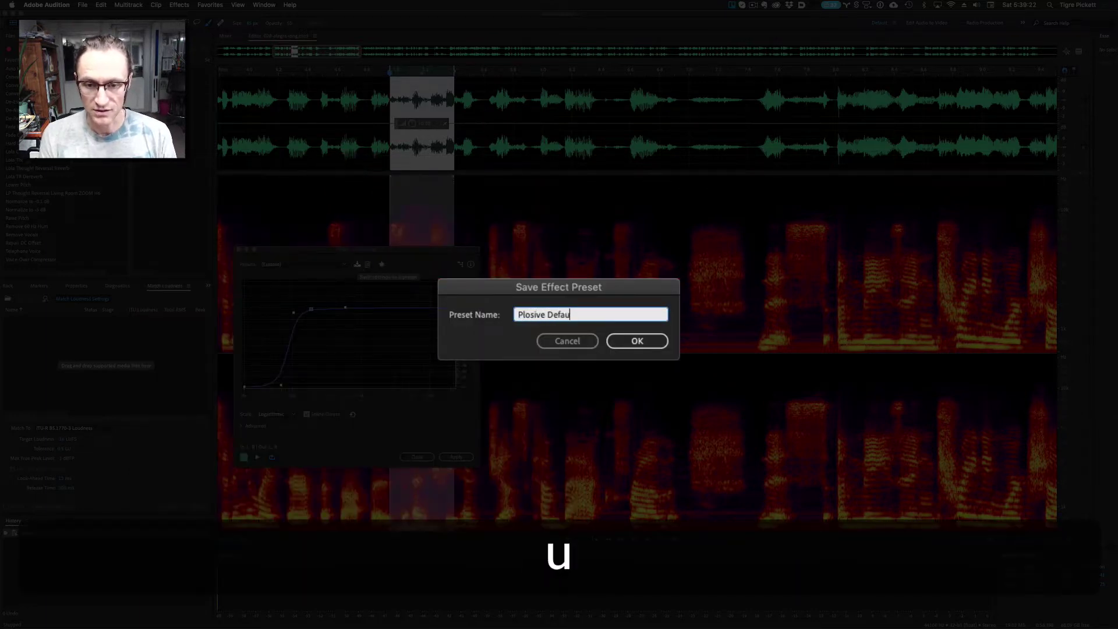
key("Return")
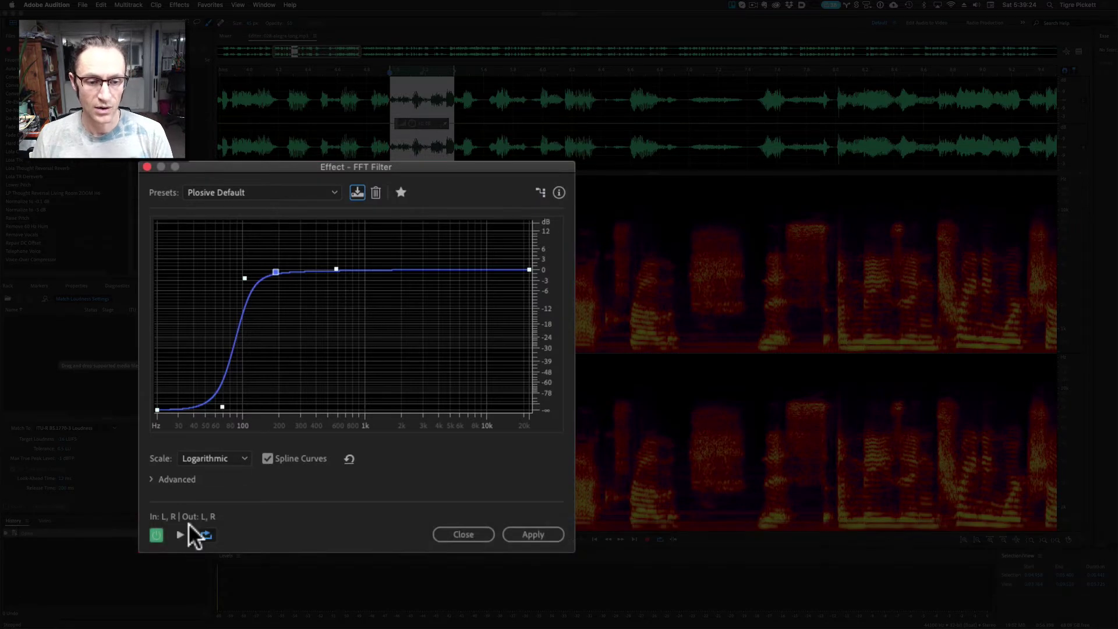
Preview the selection with the FFT Filter switched on and bypassed to compare the sound.
left_click(180, 533)
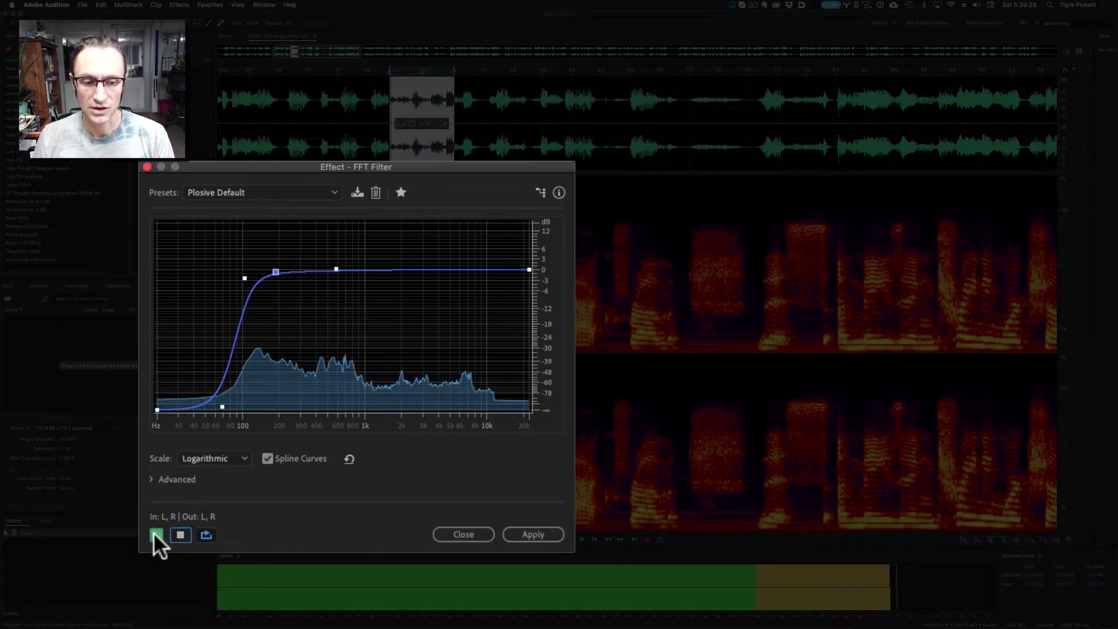
left_click(155, 534)
left_click(155, 535)
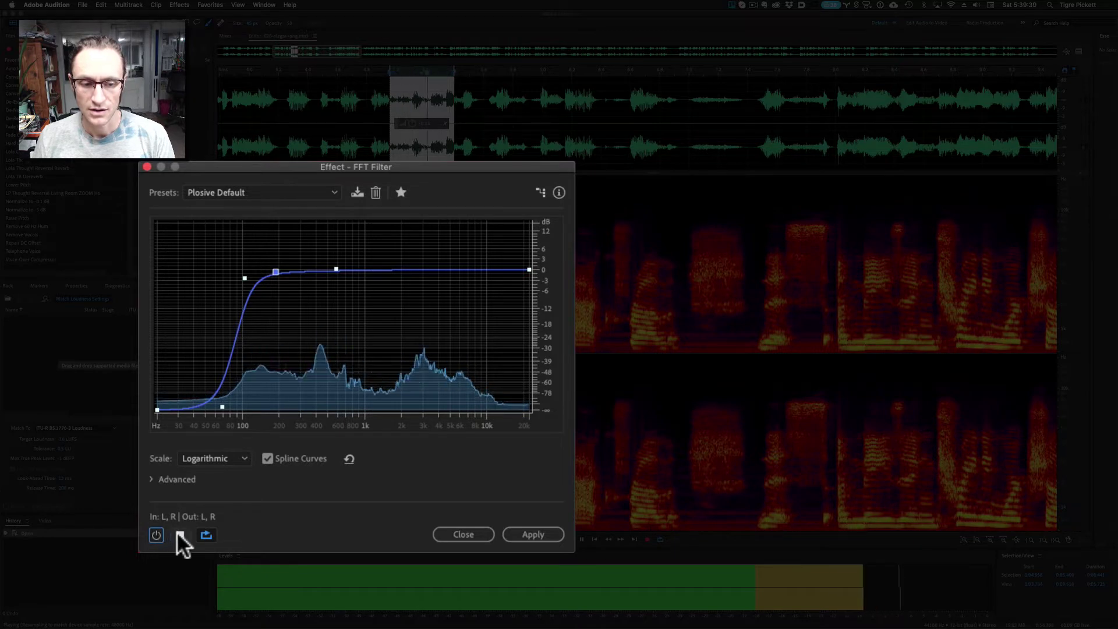
left_click(178, 534)
left_click(178, 534)
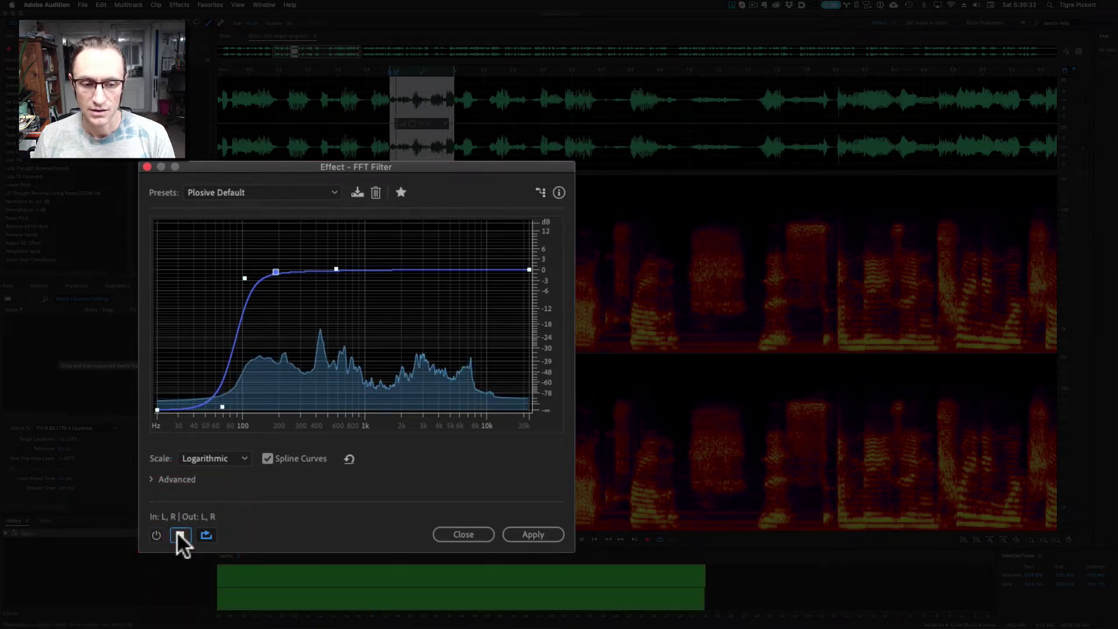
left_click(158, 534)
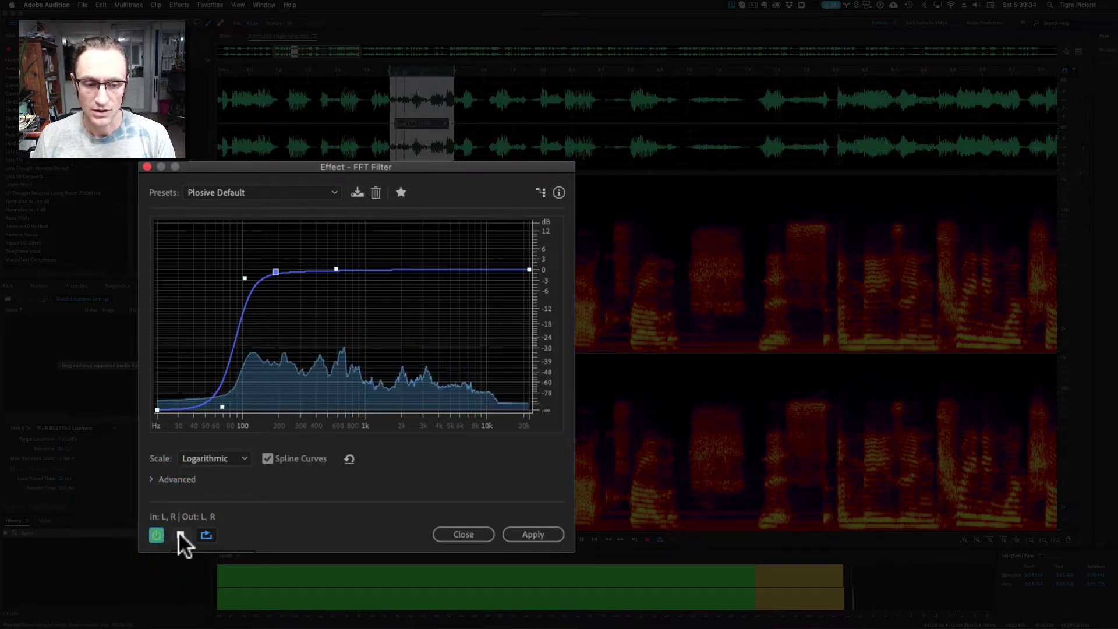
left_click(179, 533)
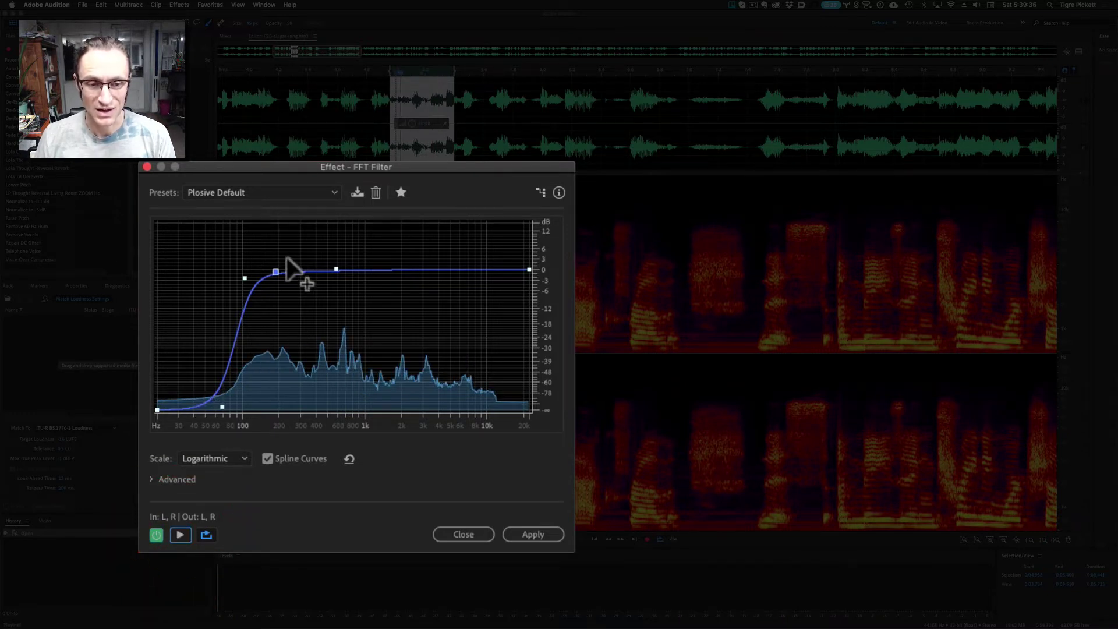
Shift the low-cut curve up to cut fully below about 100 Hz and level off past 200 Hz, comparing the preview with the filter bypassed.
mouse_move(274, 270)
left_mouse_down()
mouse_move(310, 268)
mouse_move(255, 275)
mouse_move(275, 274)
left_mouse_up()
left_click_drag(222, 406, 243, 407)
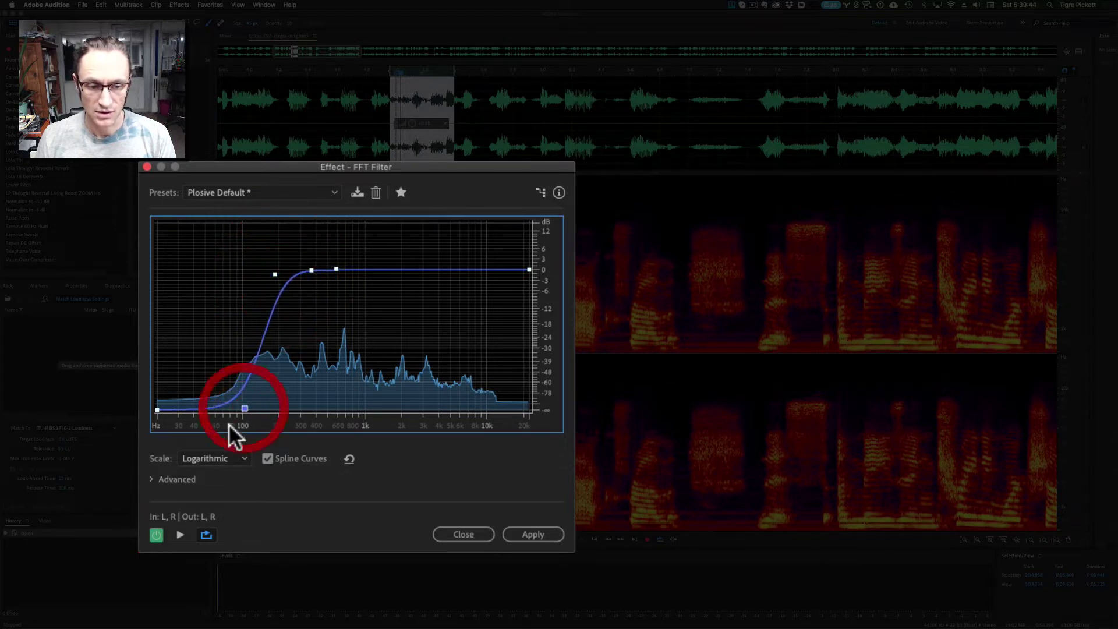
left_click(180, 535)
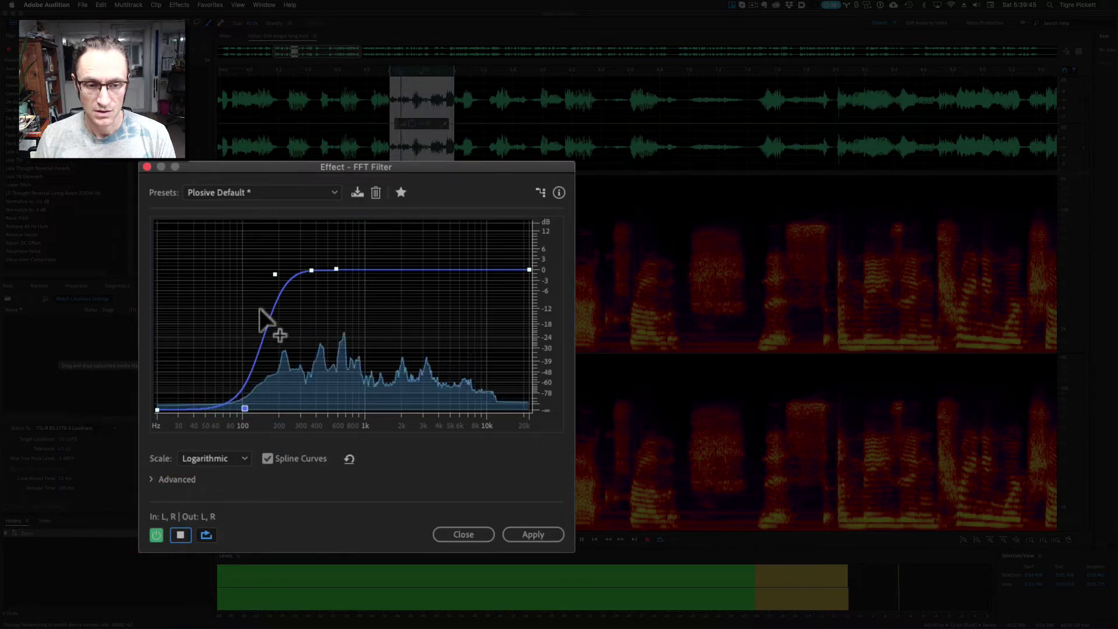
mouse_move(273, 274)
left_click_drag(312, 270, 347, 268)
left_click(156, 535)
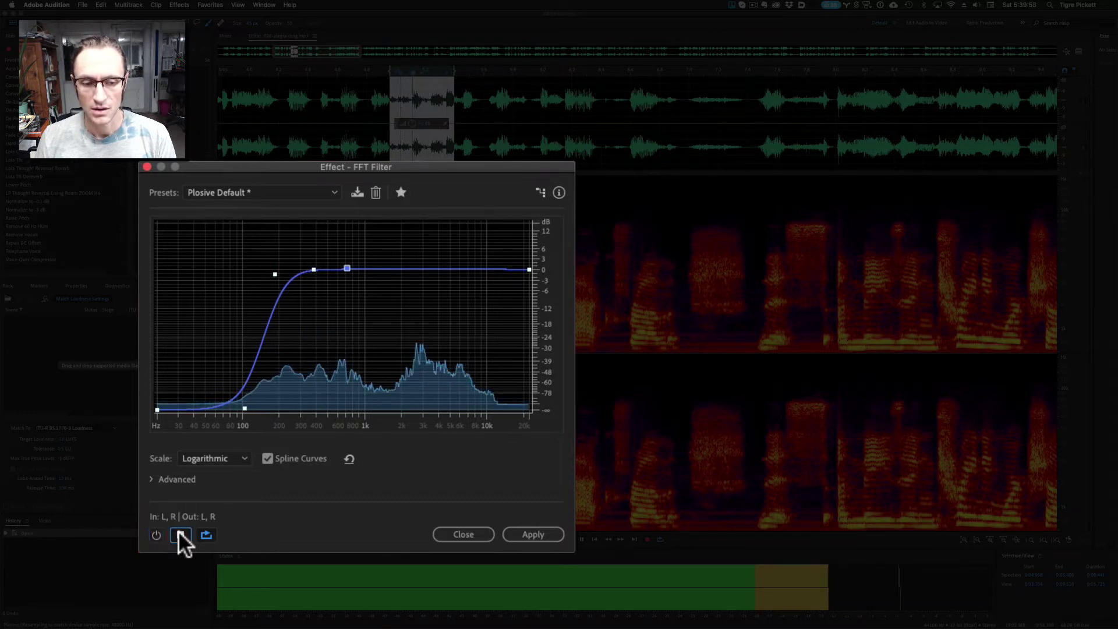
left_click(179, 534)
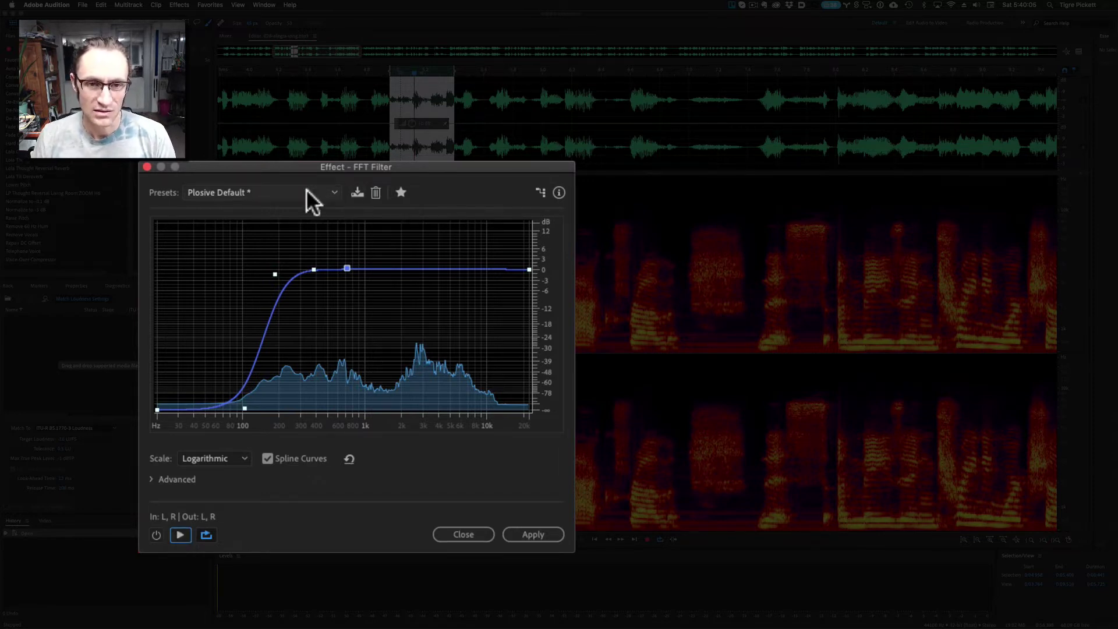
Save the adjusted curve as a preset named Lola Breath Over Speaker and apply the filter to the selection.
left_click(357, 192)
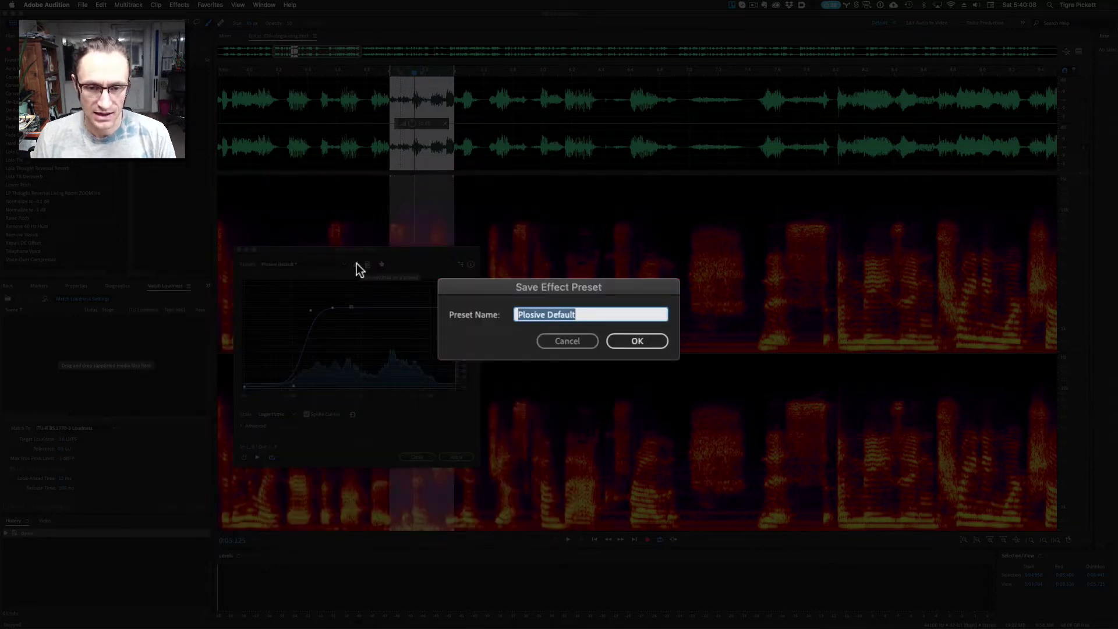
type("Lola B")
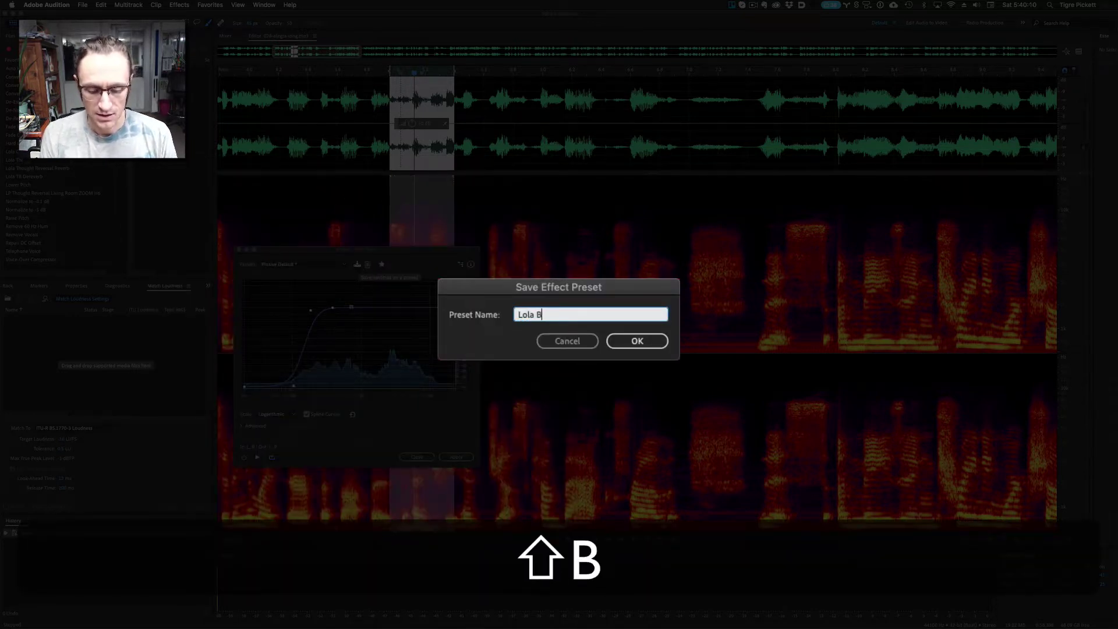
type("reath OVer Track")
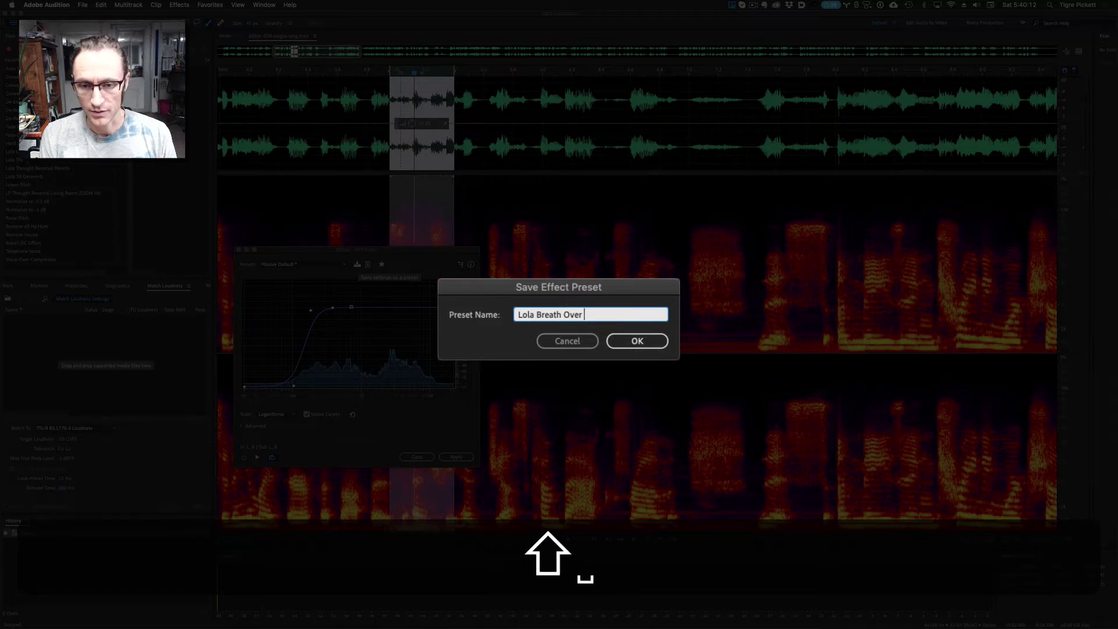
key("BackSpace")
key("BackSpace")
key("BackSpace")
key("BackSpace")
key("BackSpace")
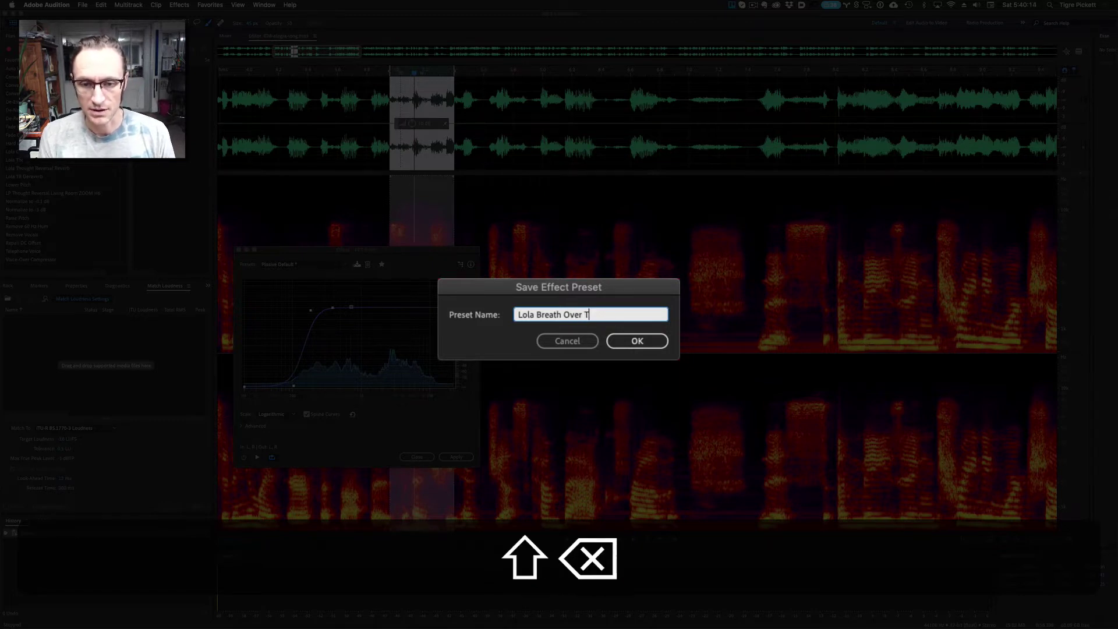
type("SPa")
key("BackSpace")
key("BackSpace")
type("peaker")
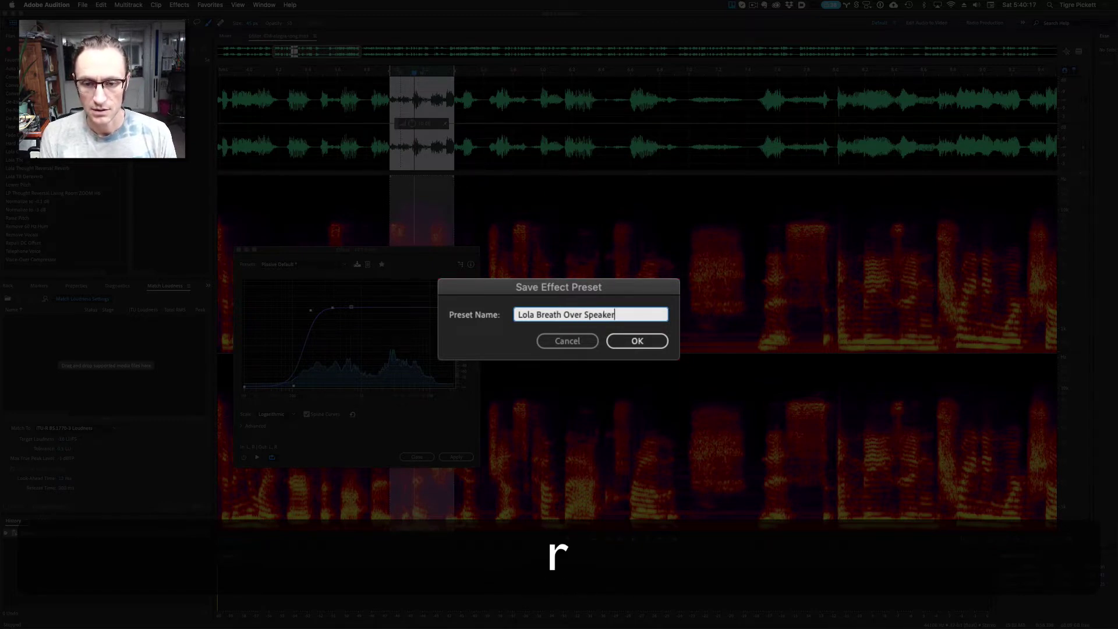
key("Return")
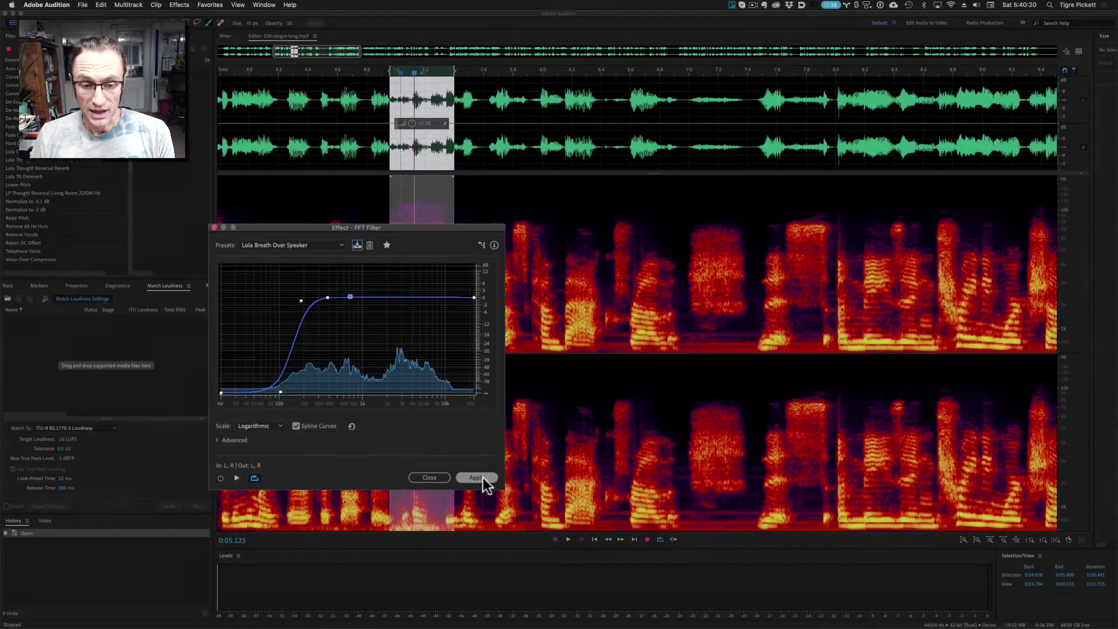
left_click(487, 475)
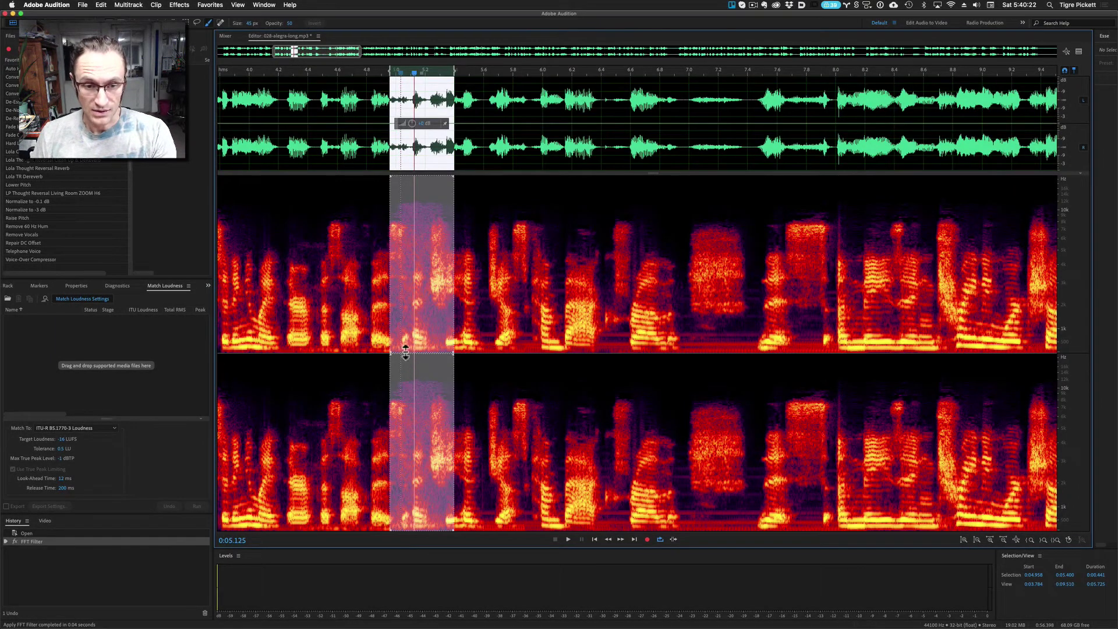
Select the speech surrounding the filtered passage, from about 0:04.3 to 0:06.07, and play it back to check the result.
left_click(370, 159)
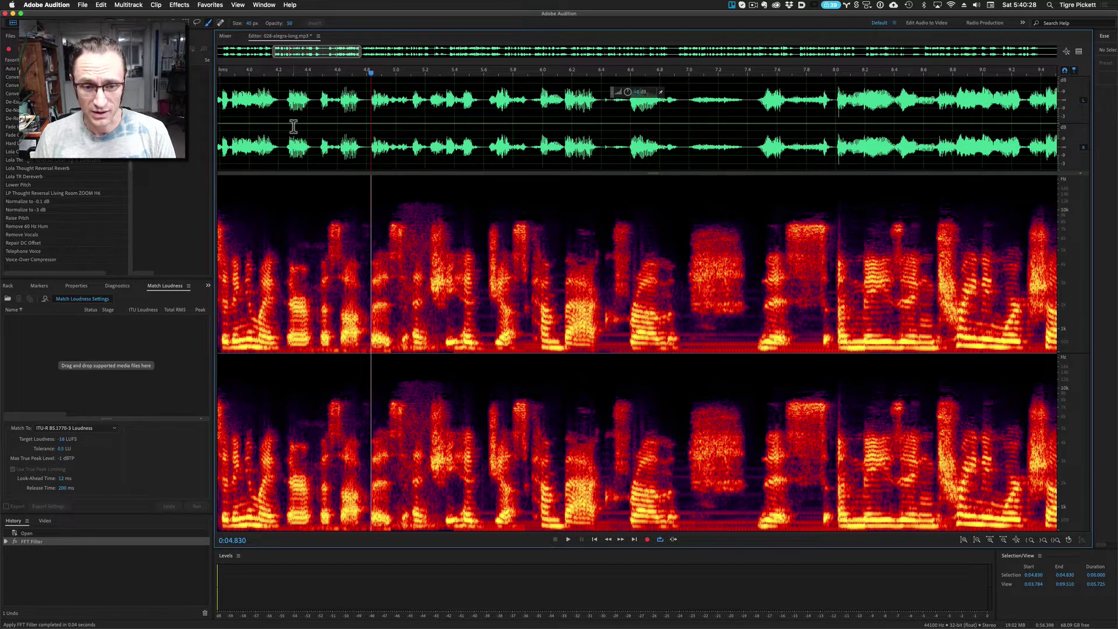
left_click_drag(293, 125, 552, 148)
key("space")
key("space")
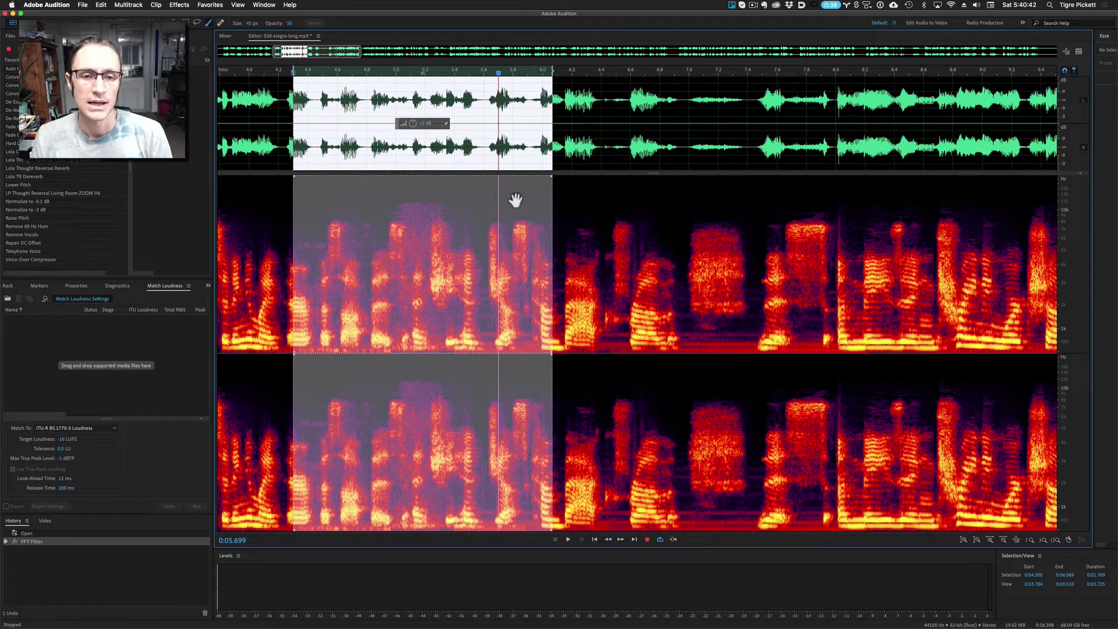
left_click(383, 135)
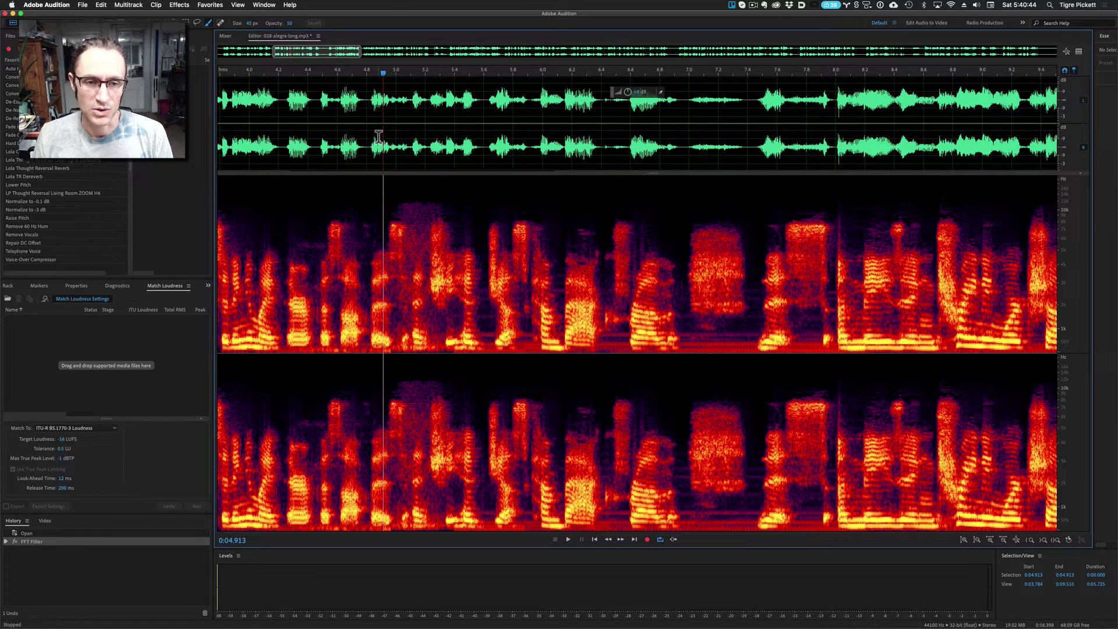
left_click(373, 134)
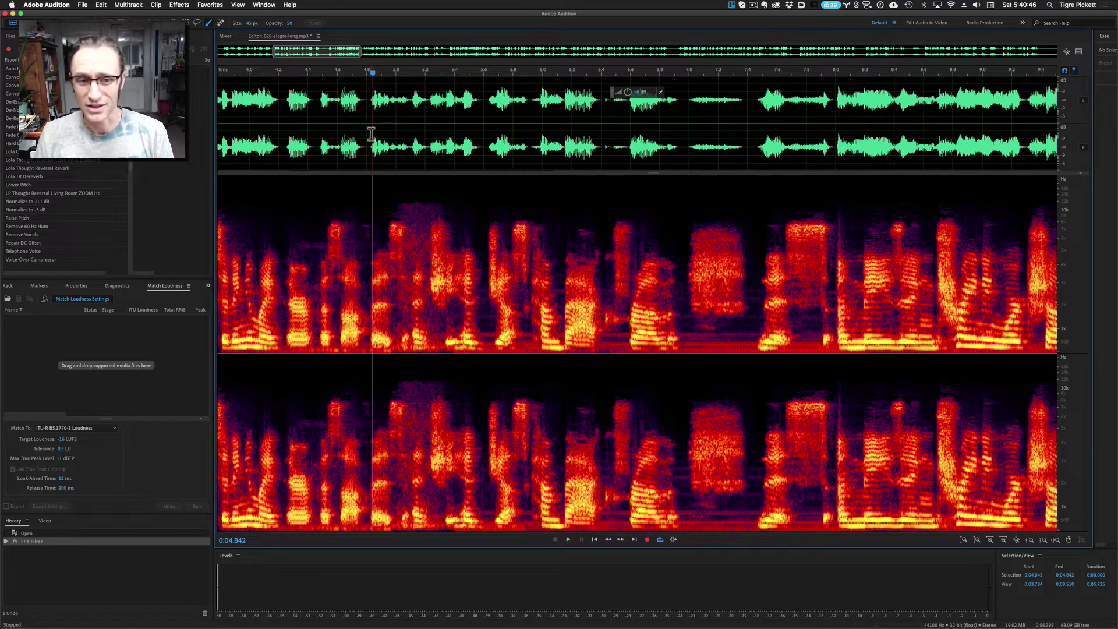
left_click(371, 134)
left_click_drag(371, 134, 470, 156)
left_click(510, 153)
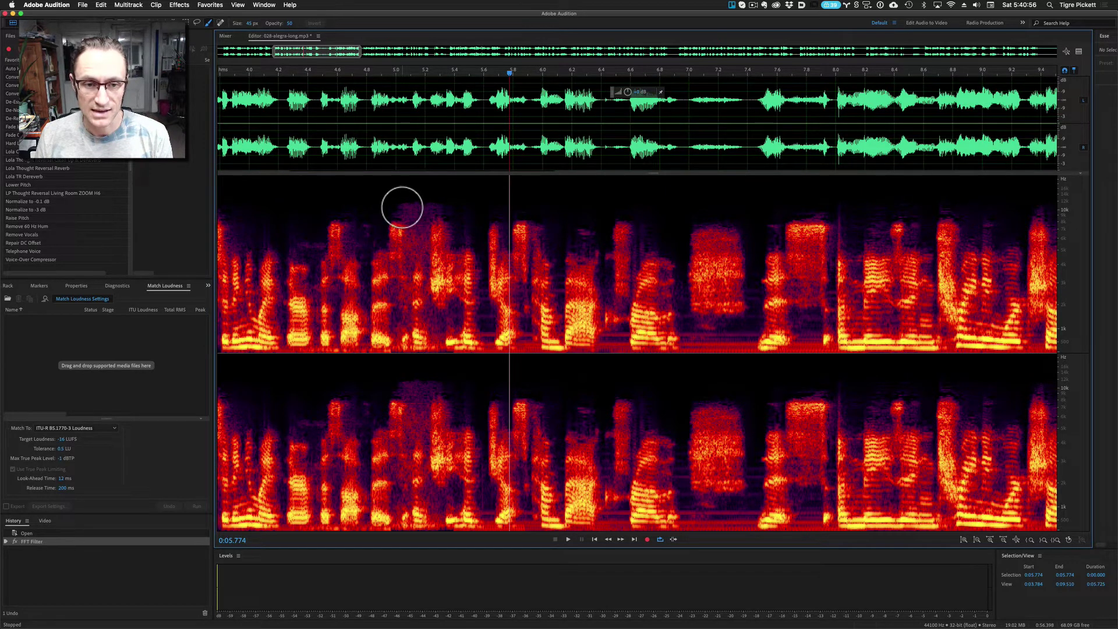
Brush over the high-frequency breath noise from about 0:04.97 to 0:05.35 and capture it as the noise print for Noise Reduction.
mouse_move(402, 208)
left_mouse_down()
mouse_move(438, 209)
mouse_move(417, 234)
mouse_move(409, 219)
mouse_move(420, 216)
left_mouse_up()
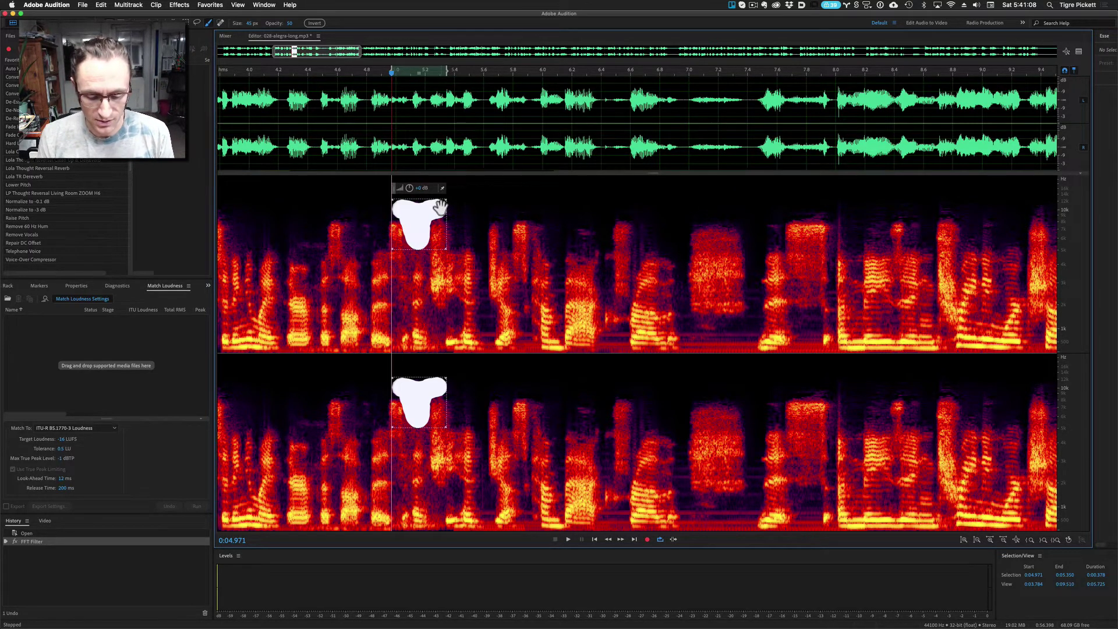
key("shift+p")
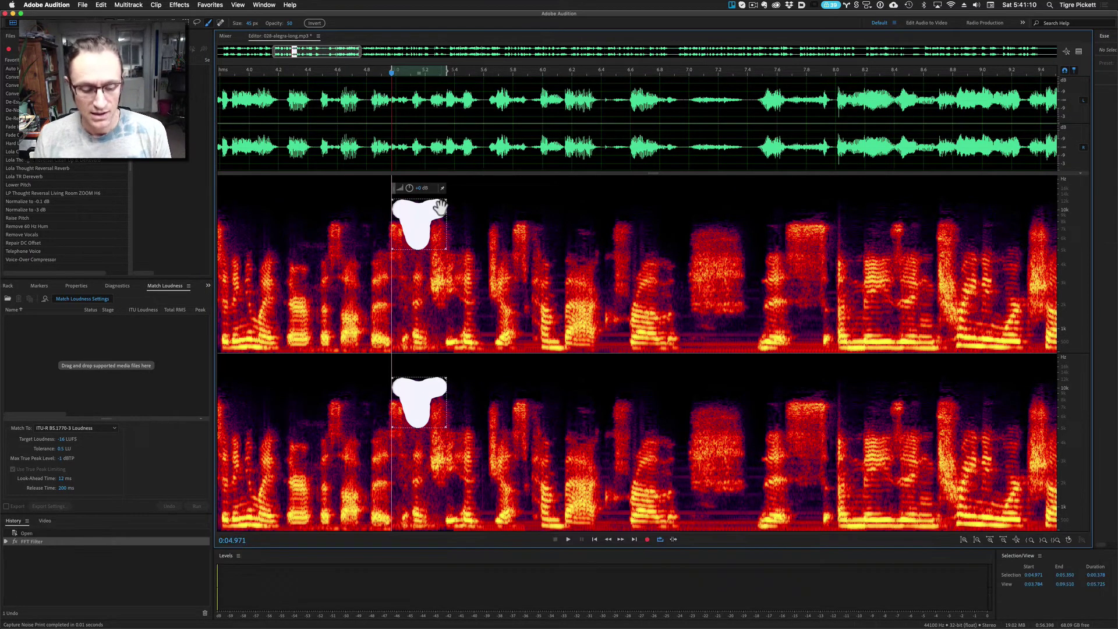
key("shift+super+p")
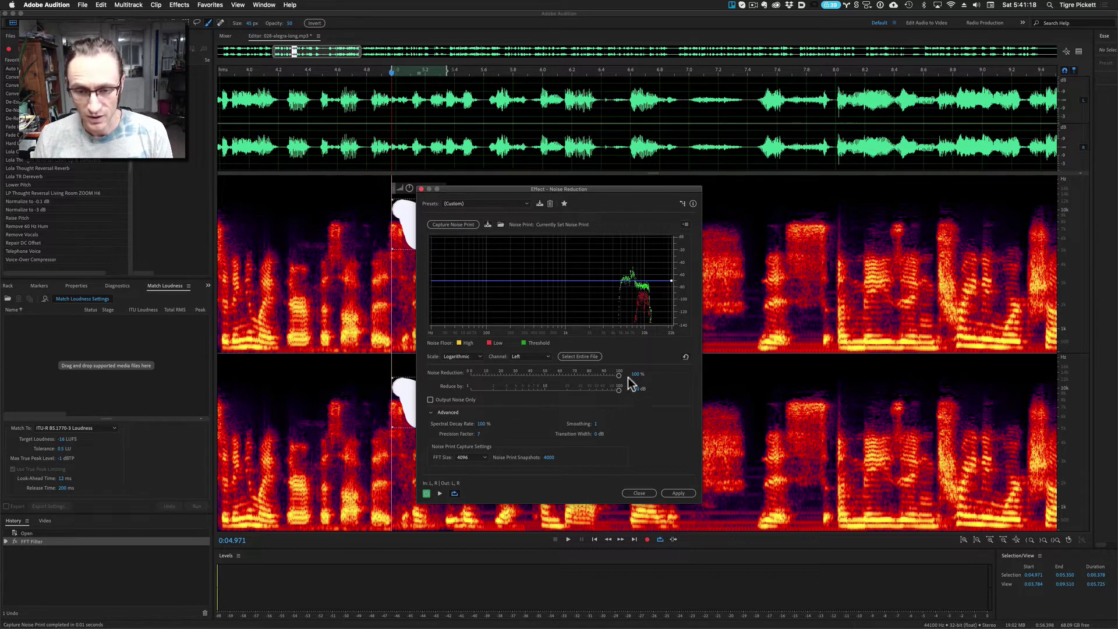
Compare the Noise Reduction preview with the bypassed sound, and apply it to the brushed area at 100% and 100 dB.
left_click(439, 493)
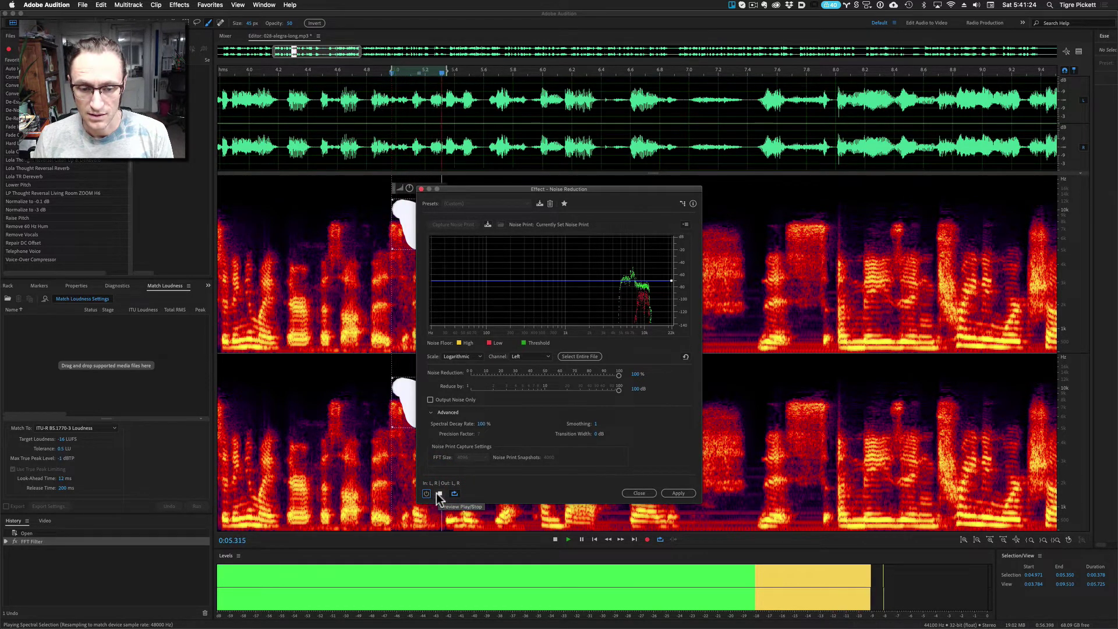
left_click(428, 494)
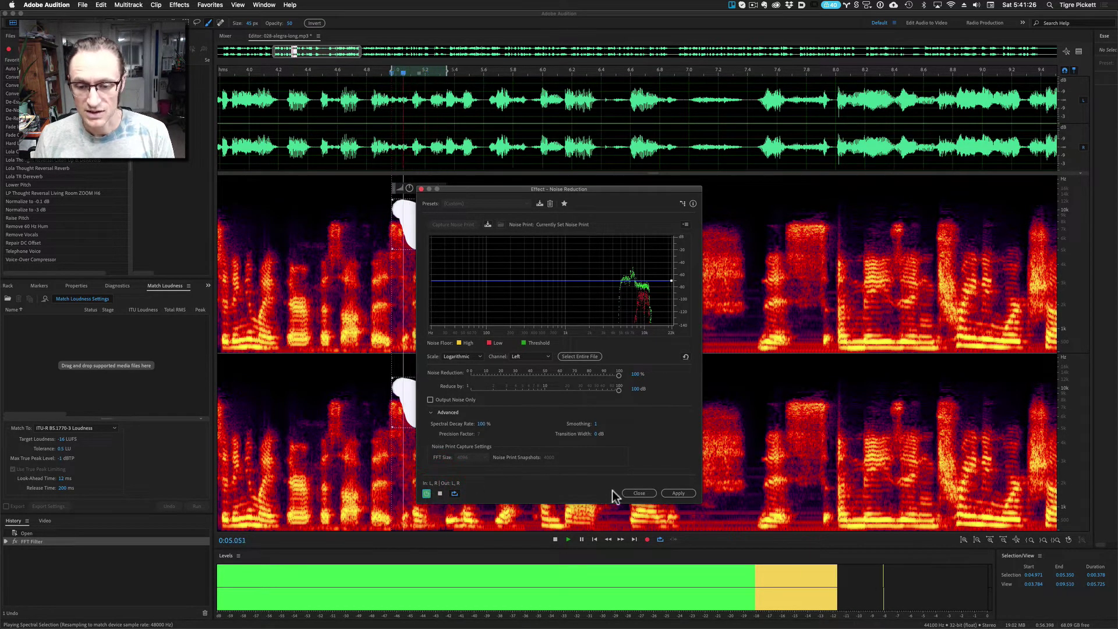
left_click(679, 493)
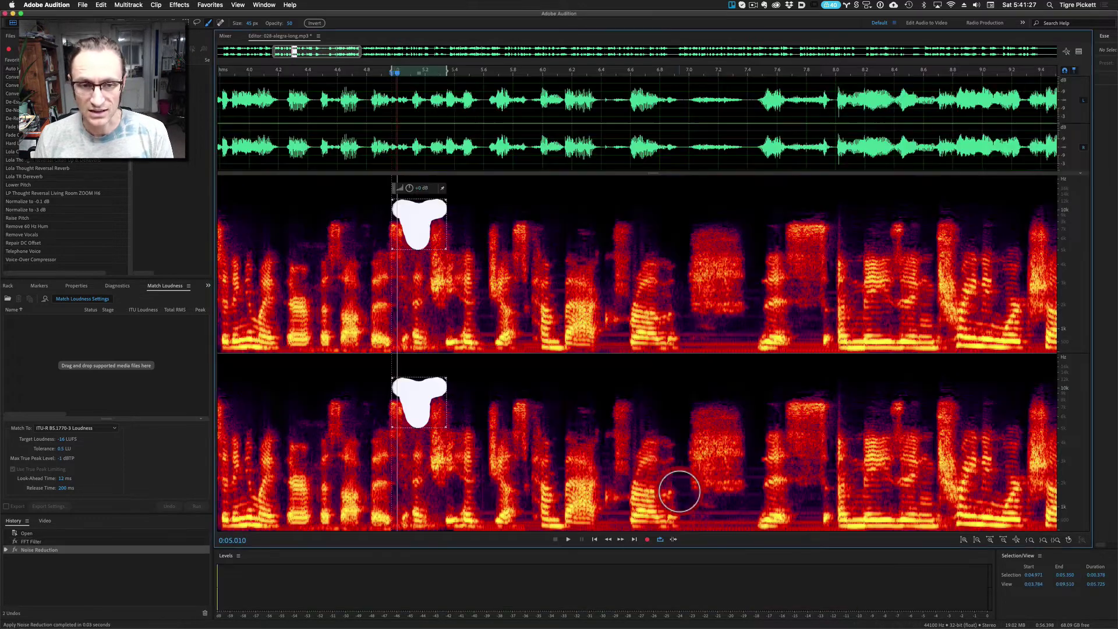
Select the speech around the cleaned area, from about 0:04.4 to 0:05.89, and play it back to check the result.
left_click(363, 119)
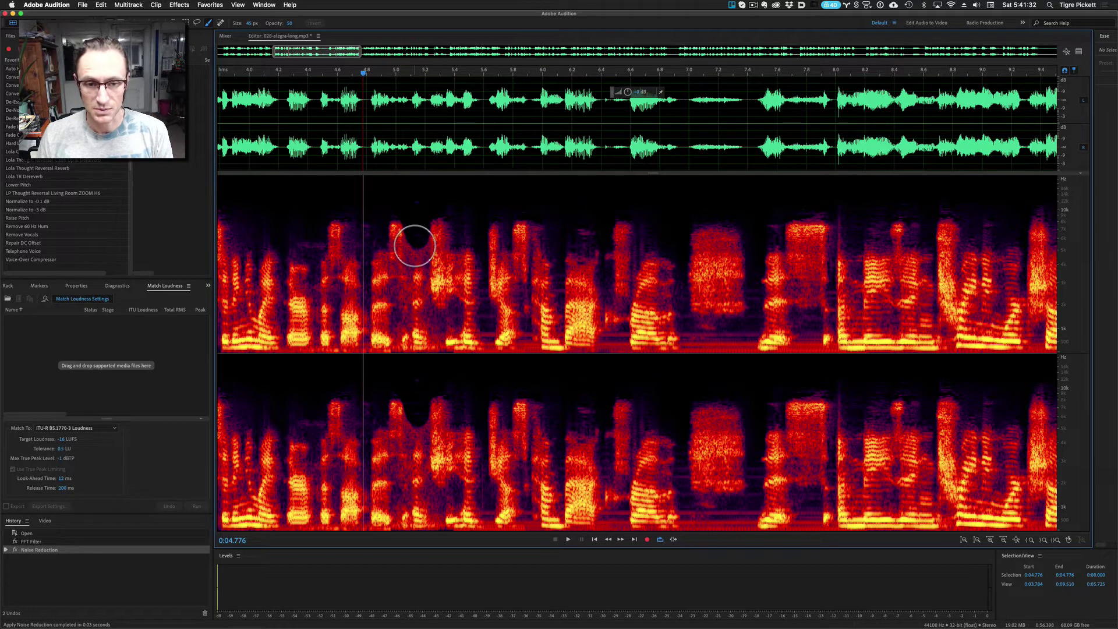
left_click_drag(307, 127, 524, 155)
key("space")
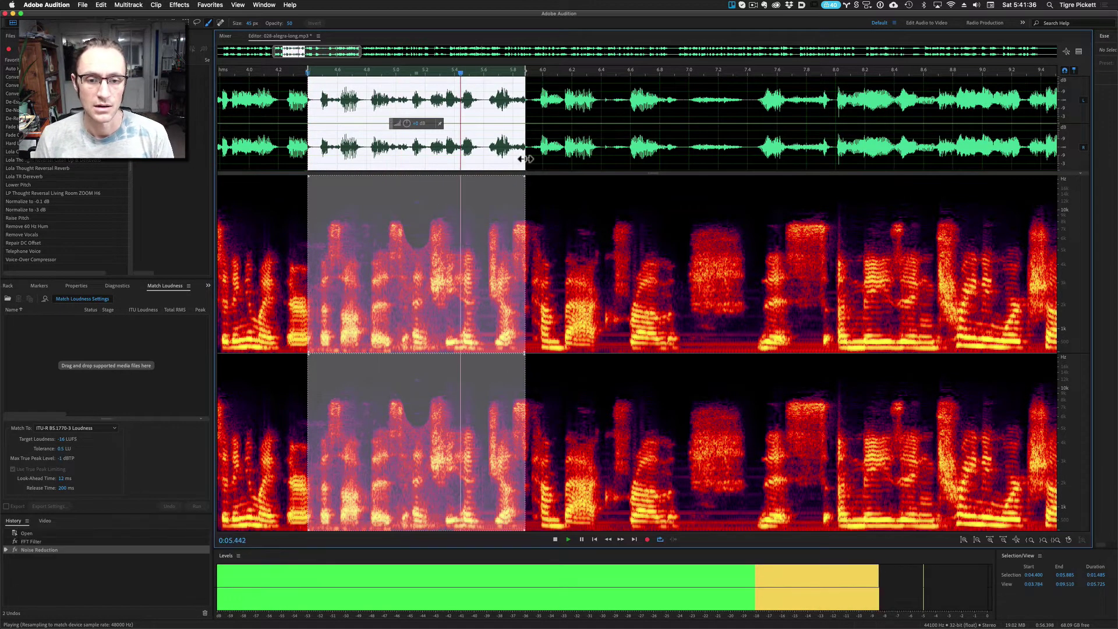
key("space")
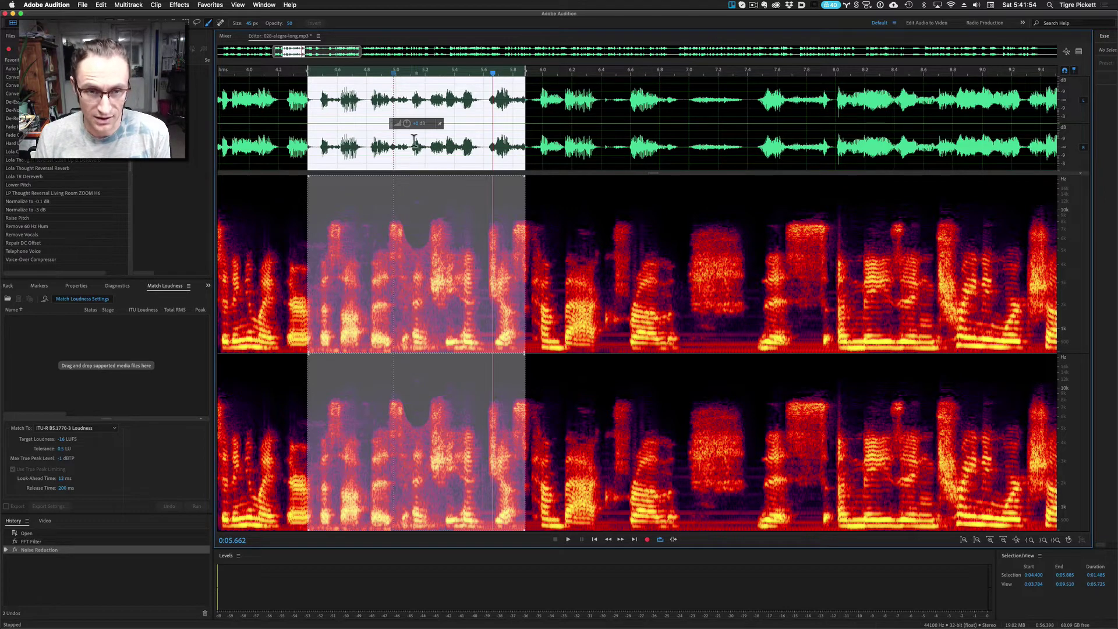
Brush a small spot near 10 kHz above the cleaned area, from about 0:05.06 to 0:05.2, and lower its volume.
left_click(462, 137)
left_click(416, 203)
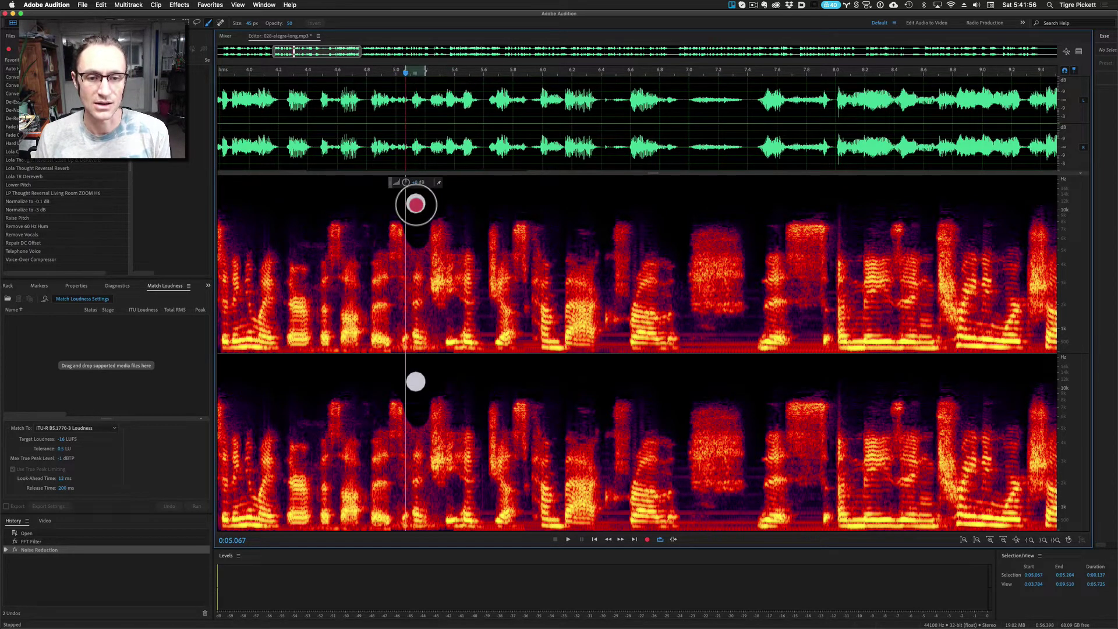
left_click_drag(406, 182, 343, 178)
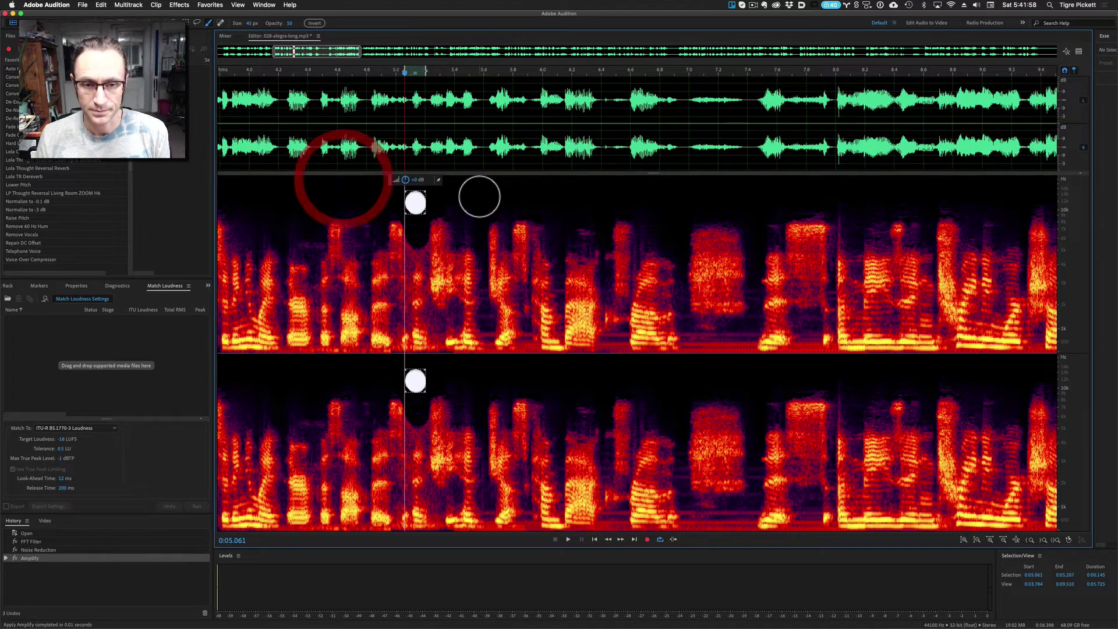
left_click(458, 116)
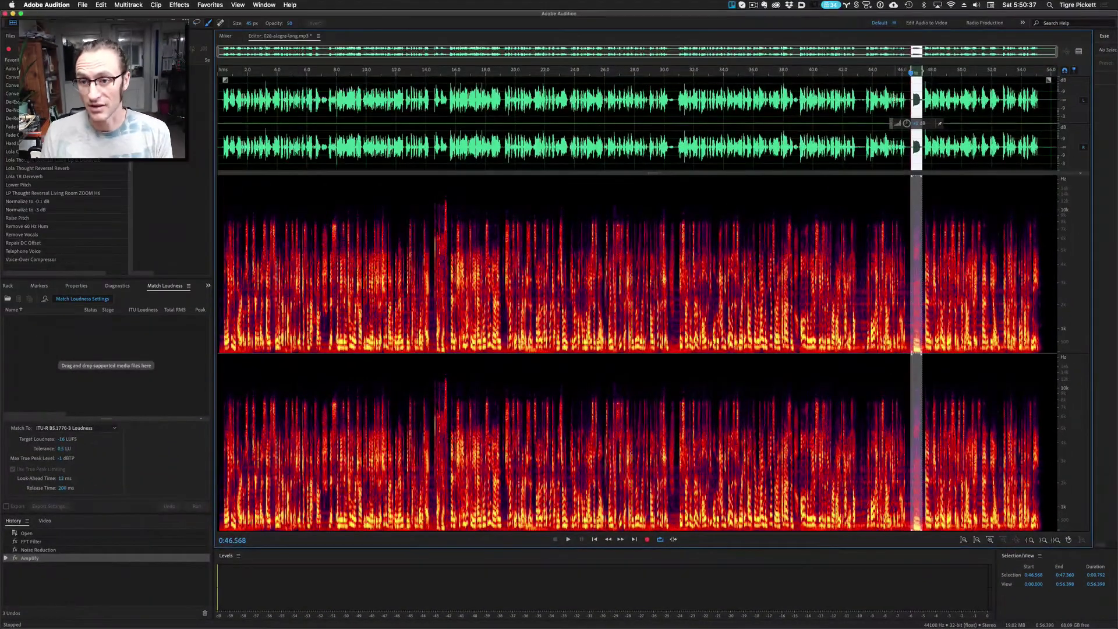
Select the passage from about 0:44.69 to 0:49.47 and play it to hear the noise between the words.
left_click(892, 262)
left_click_drag(882, 262, 954, 262)
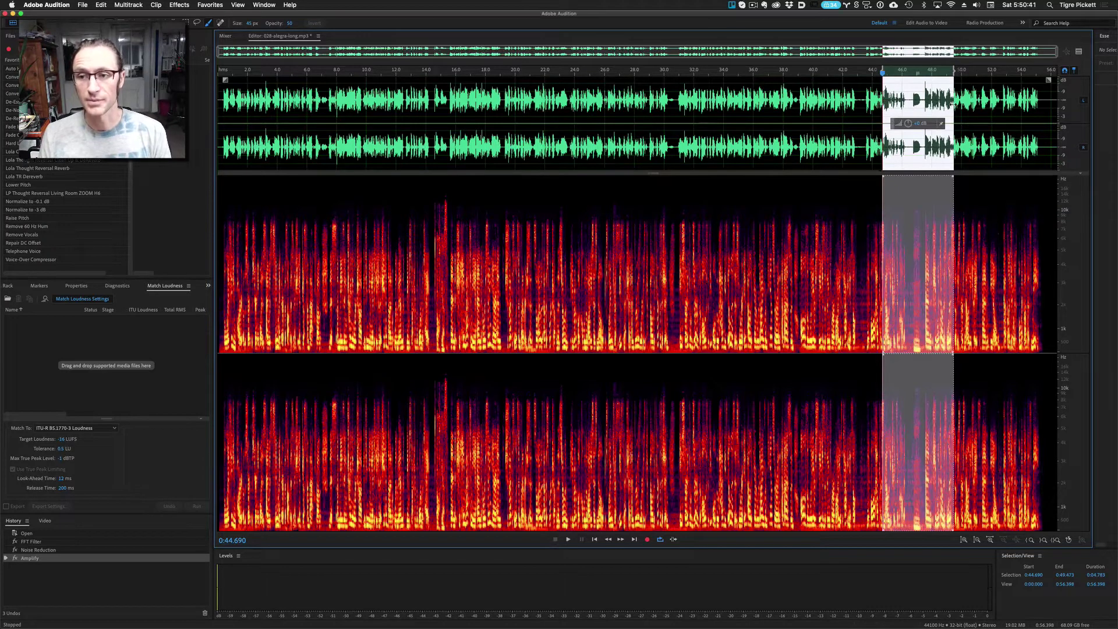
key("space")
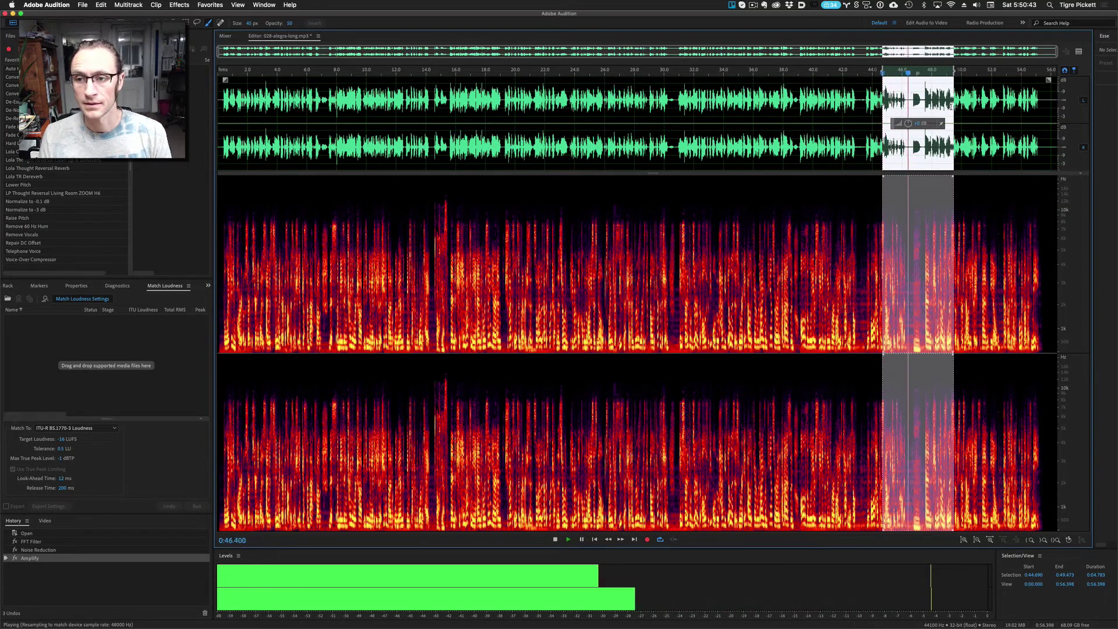
key("space")
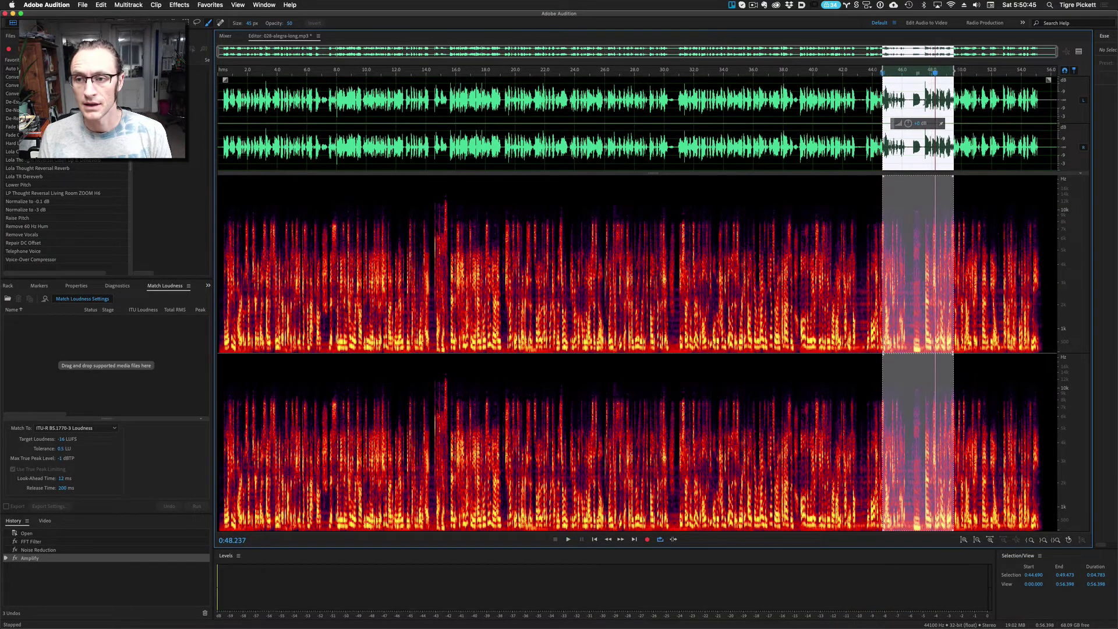
Select only the noise from about 0:46.57 to 0:47.36 and preview it in the FFT Filter with the Lola Breath Over Speaker preset.
left_click(913, 91)
left_click(910, 92)
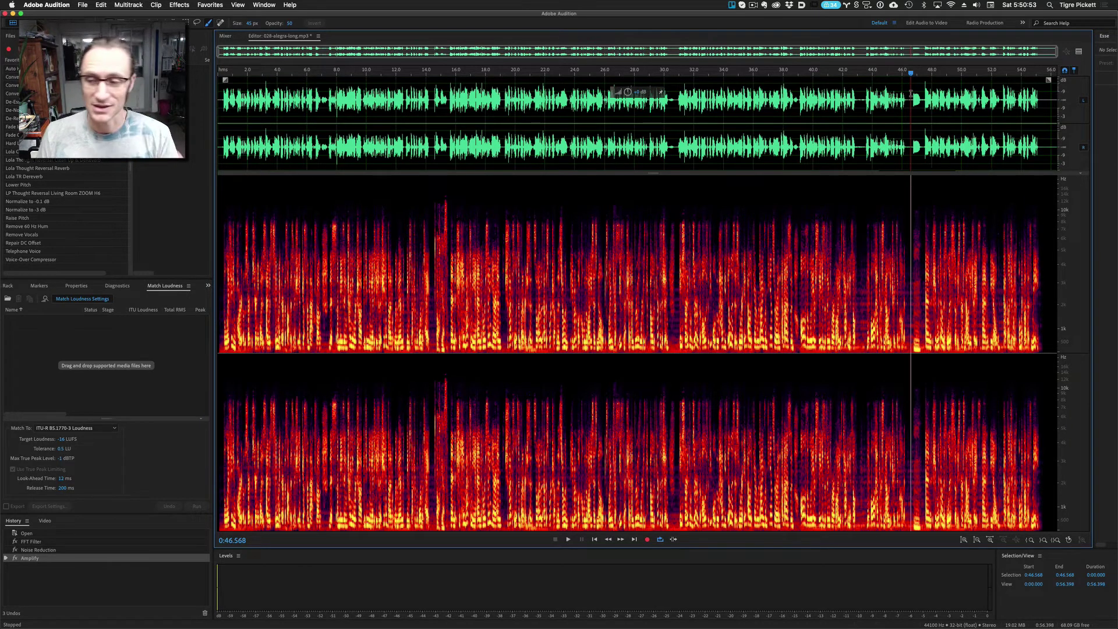
left_click_drag(911, 93, 923, 124)
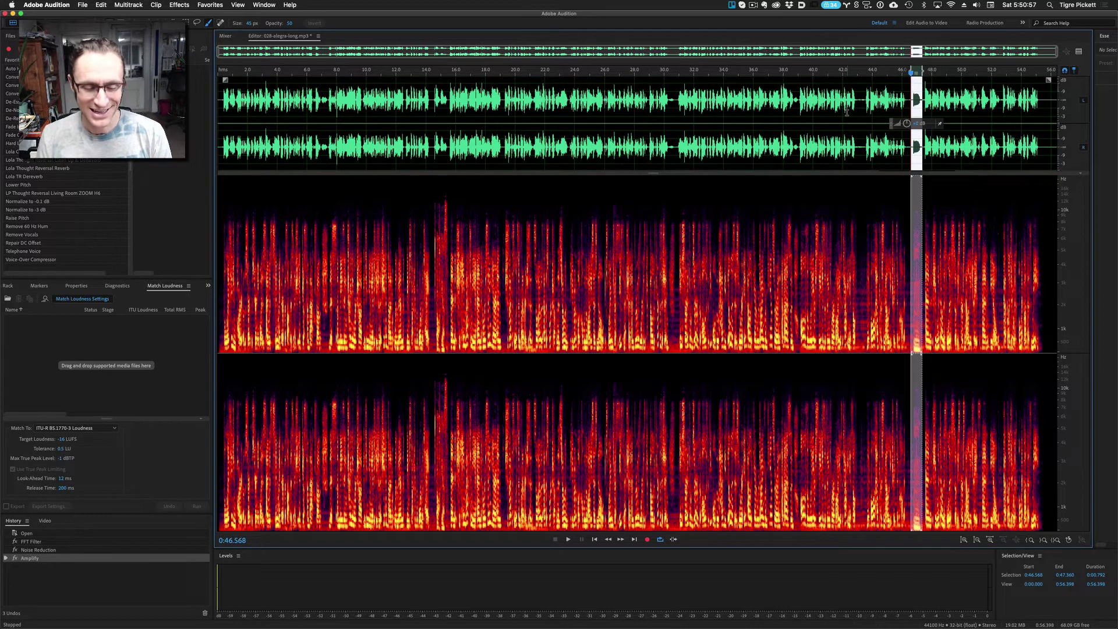
key("super+shift+f")
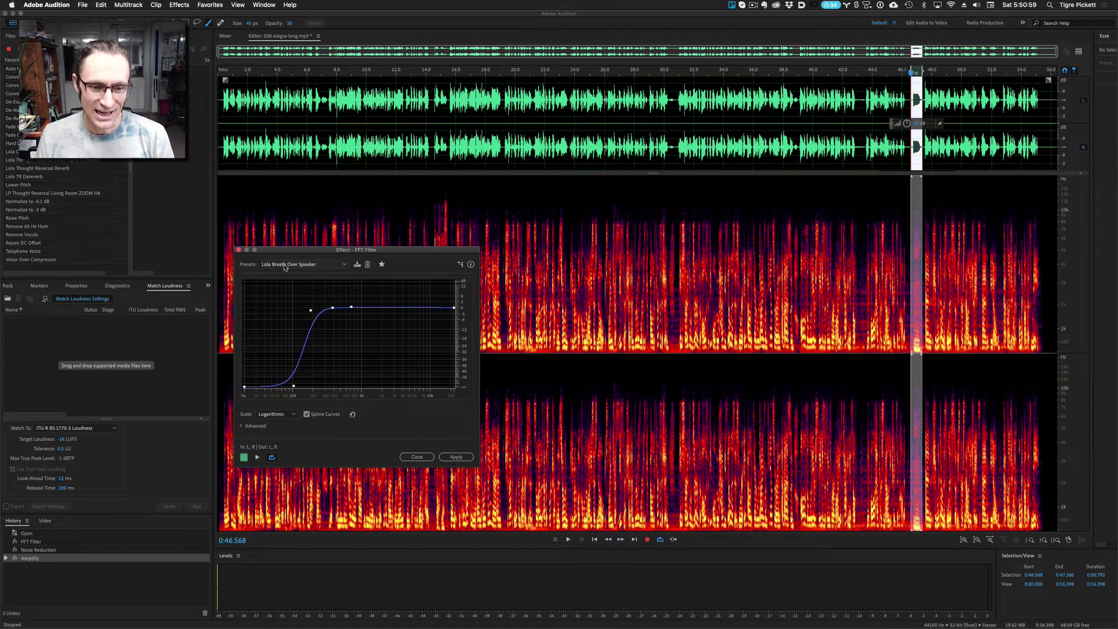
left_click(257, 457)
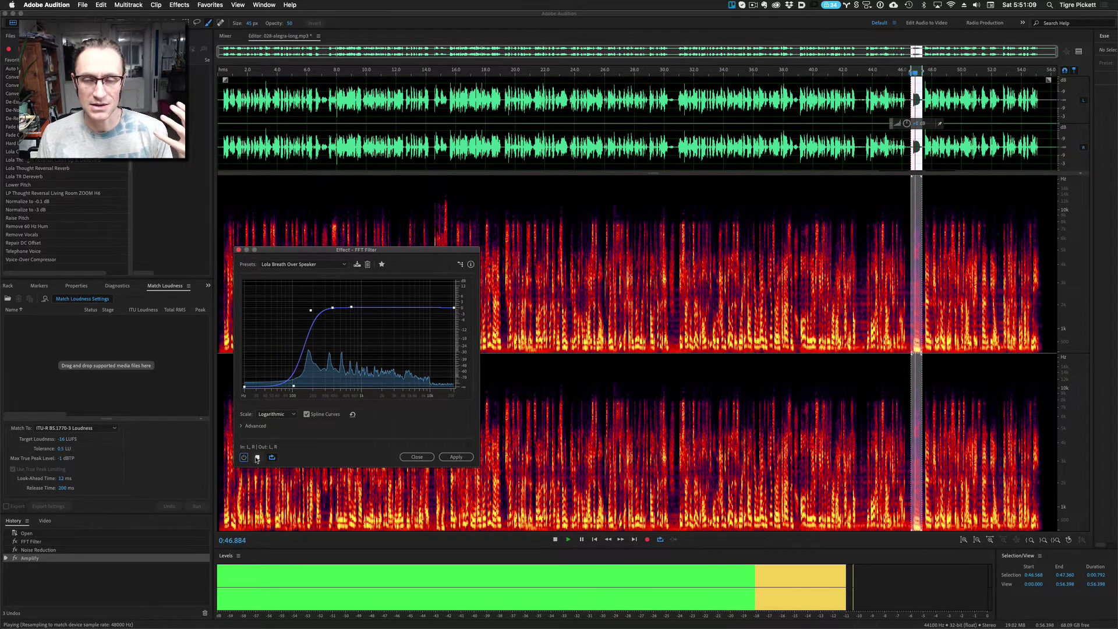
left_click(256, 458)
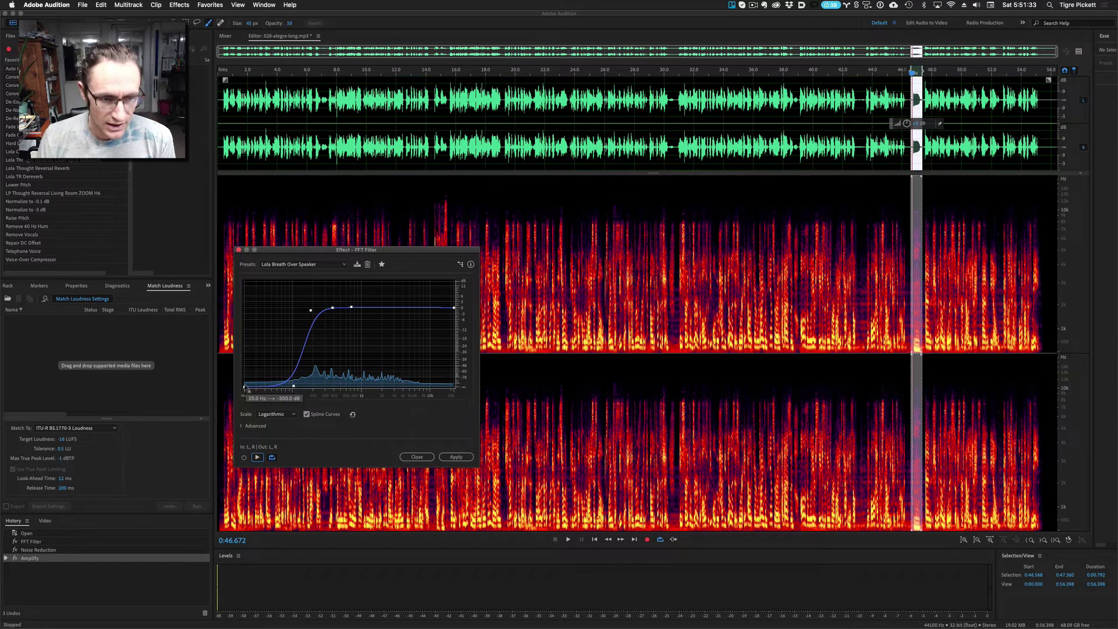
Raise the filter curve's two lowest points slightly and preview the noise with the filter switched on.
left_click_drag(244, 386, 254, 389)
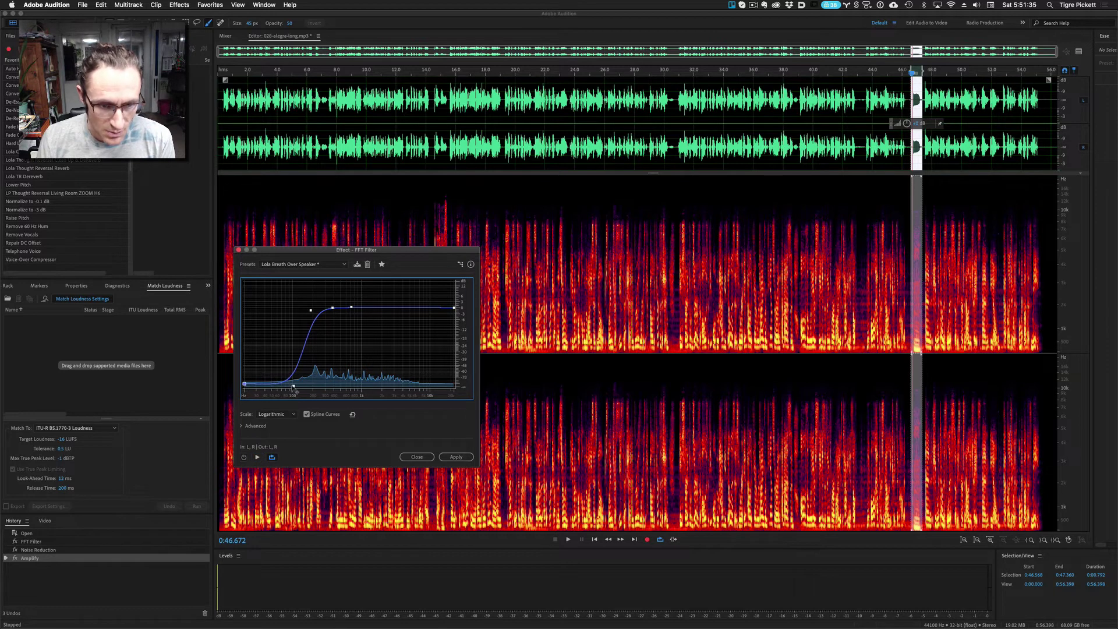
left_click(294, 385)
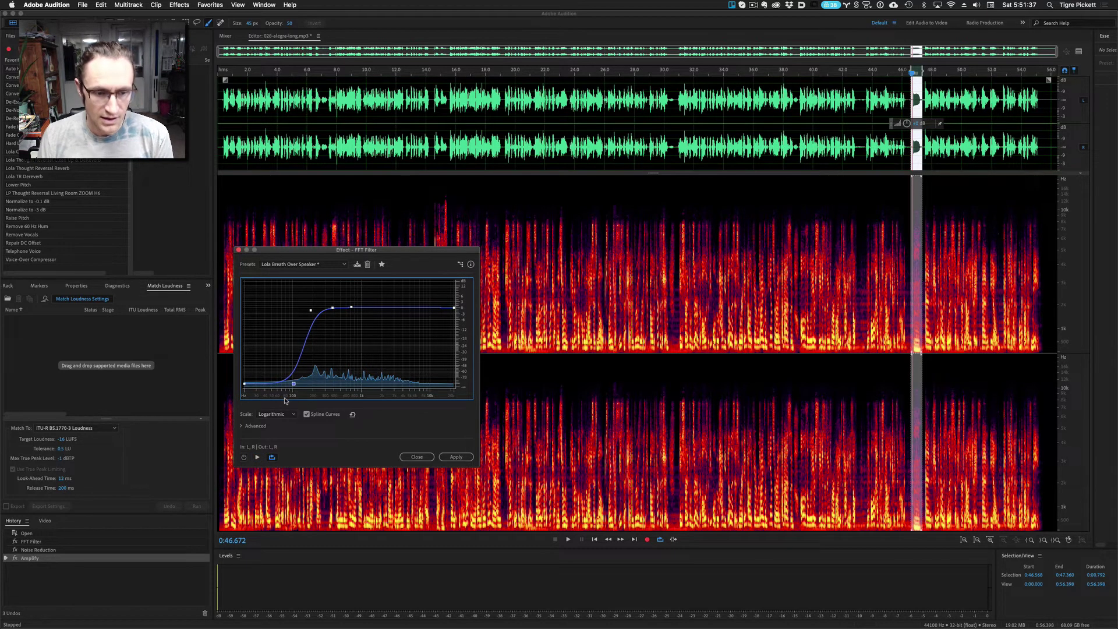
left_click(256, 457)
left_click(244, 457)
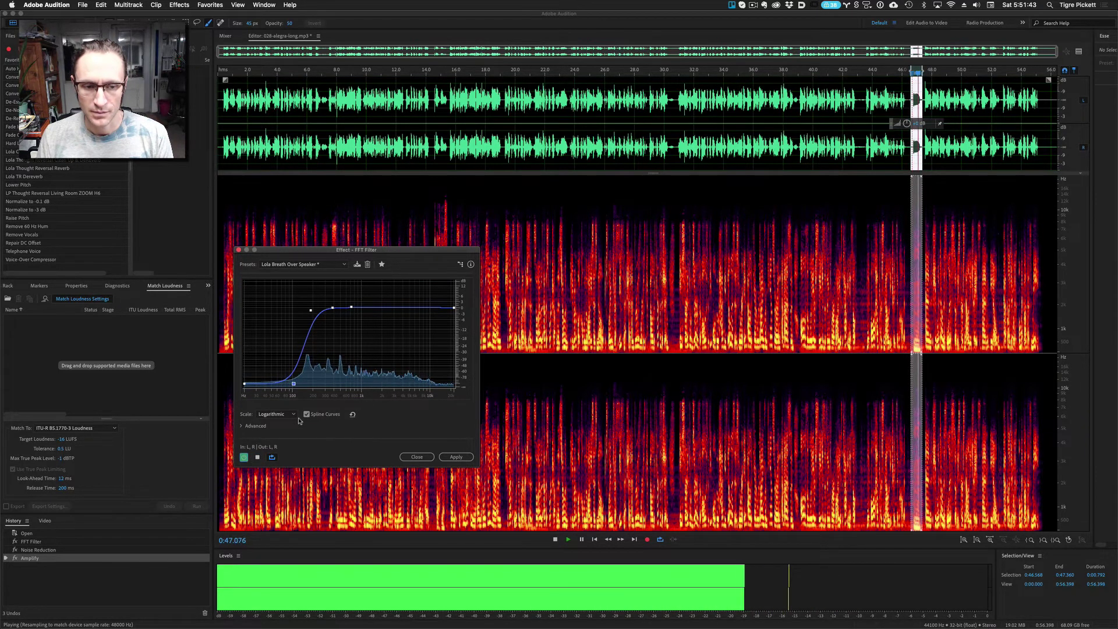
Shift the curve's lower bend further below 100 Hz, lower the point just under 200 Hz slightly, and apply the FFT Filter.
left_click(294, 383)
left_click_drag(290, 376, 281, 382)
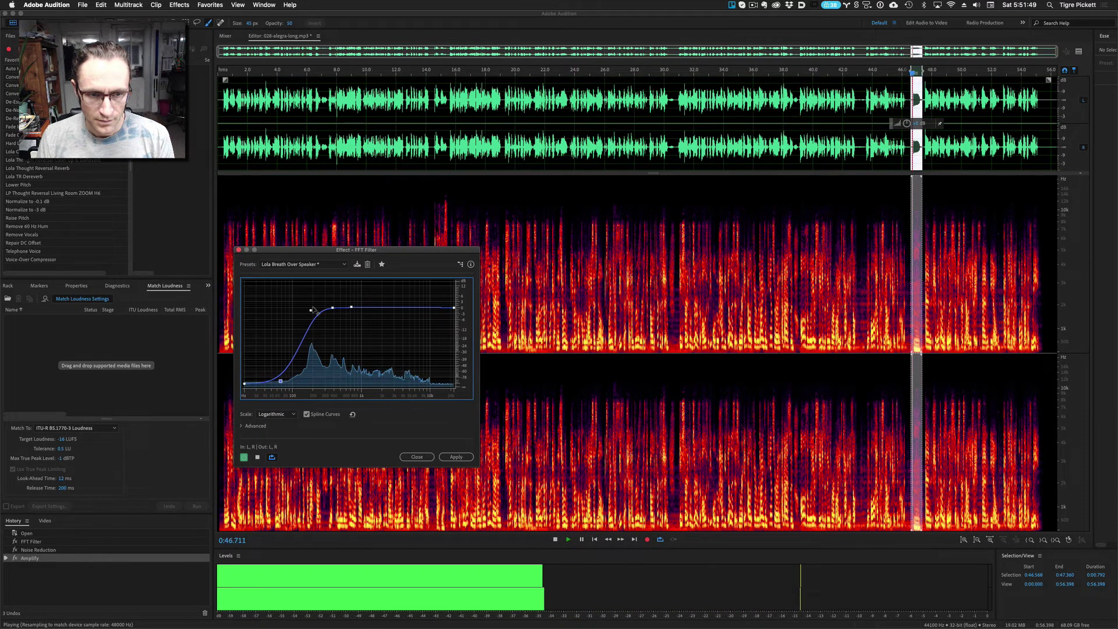
mouse_move(310, 309)
left_mouse_down()
mouse_move(310, 332)
mouse_move(308, 317)
left_mouse_up()
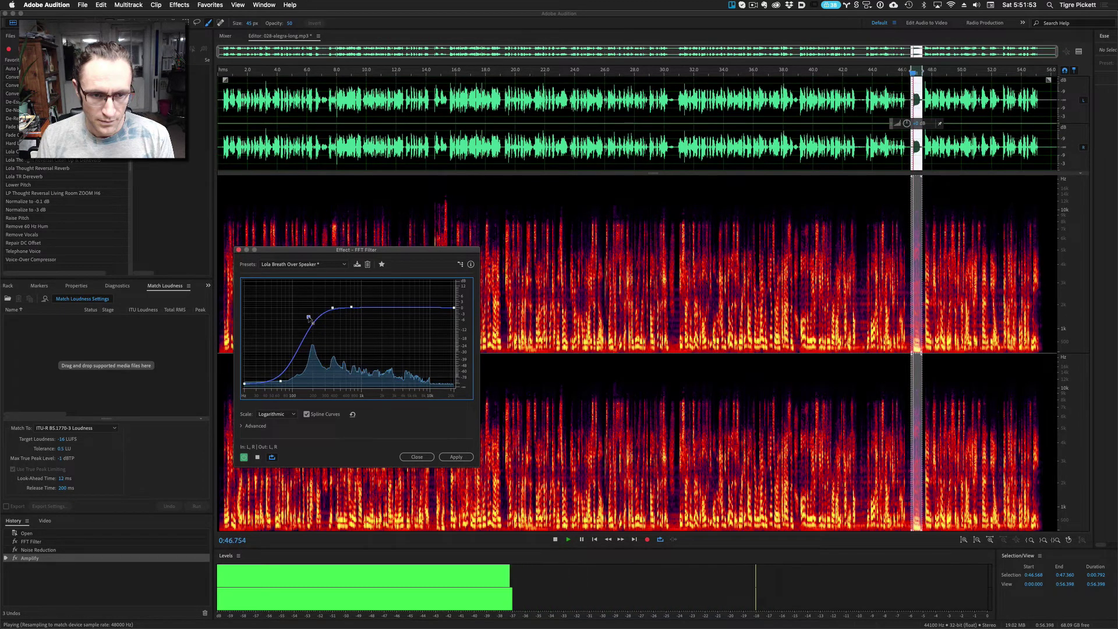
left_click(456, 457)
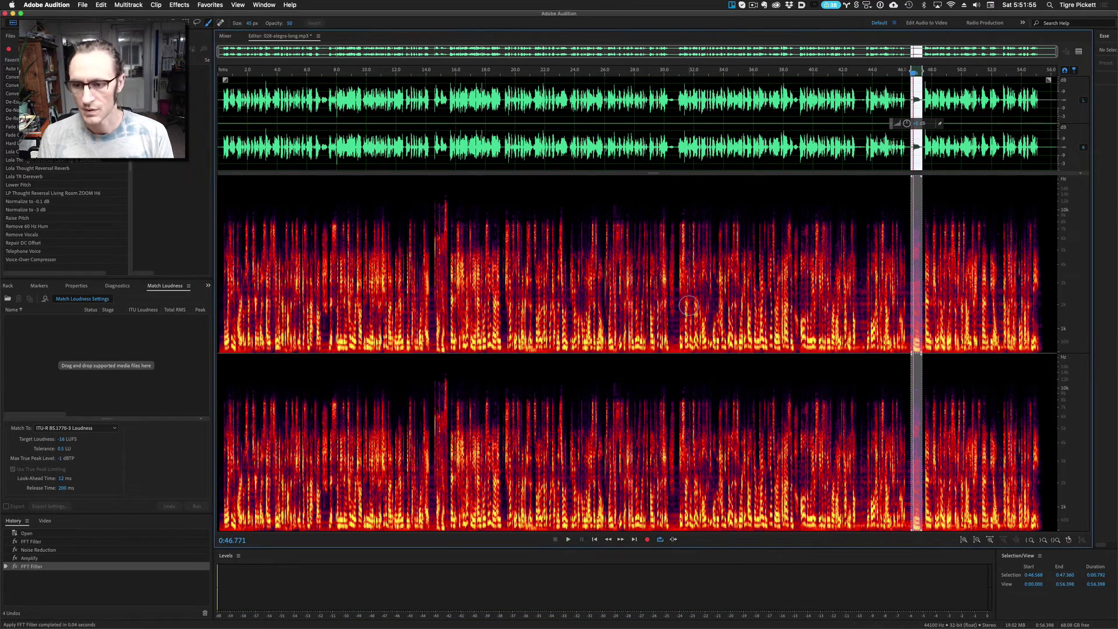
Play the audio from about 0:44.25 through the filtered noise to check how it blends with the speech.
left_click(876, 138)
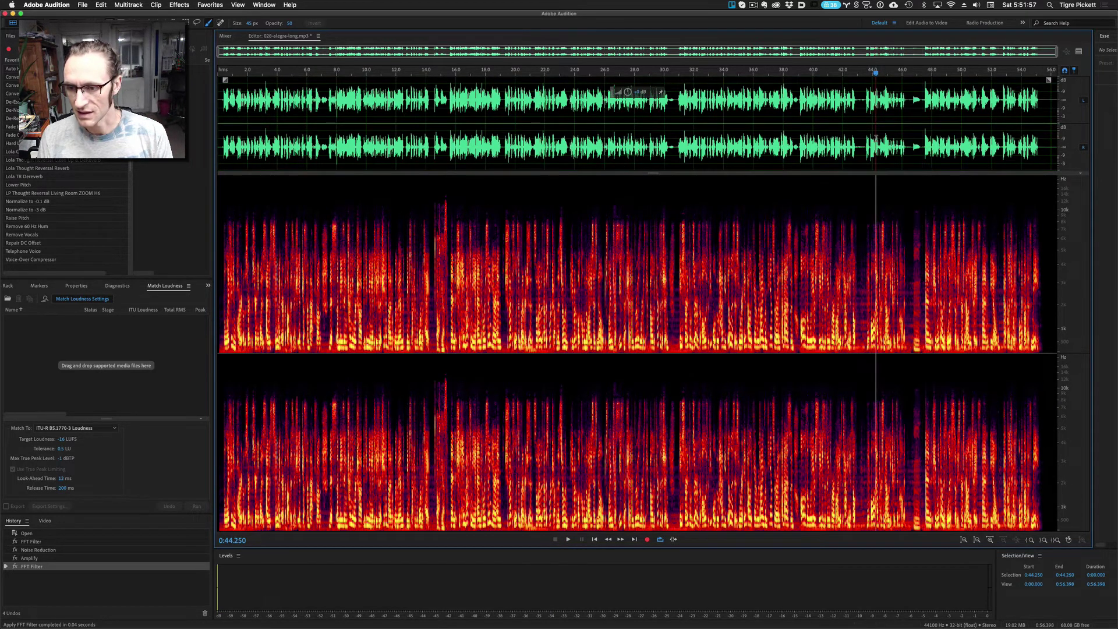
key("space")
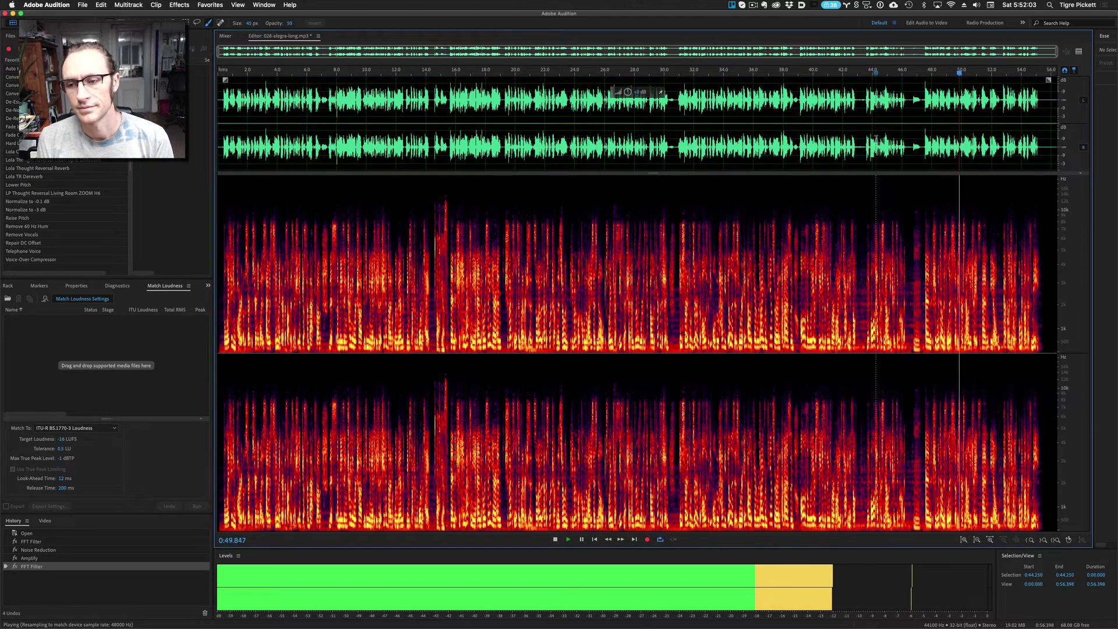
key("space")
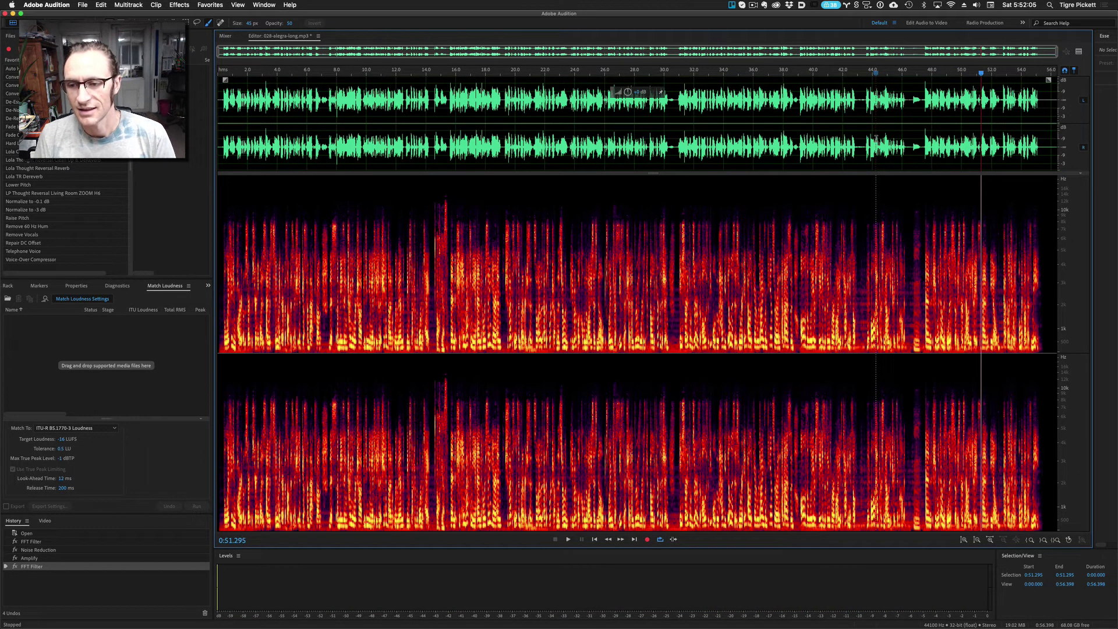